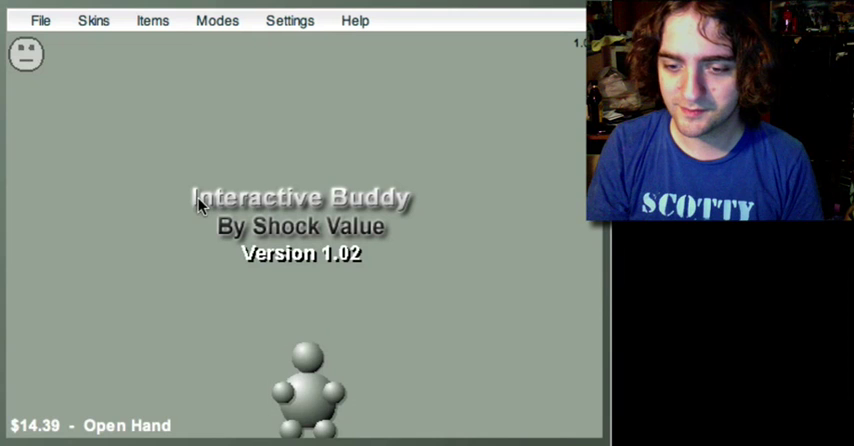
Step: Fling the grey buddy around the arena with Open Hand until money reaches $26.54
left_click_drag(300, 370, 462, 366)
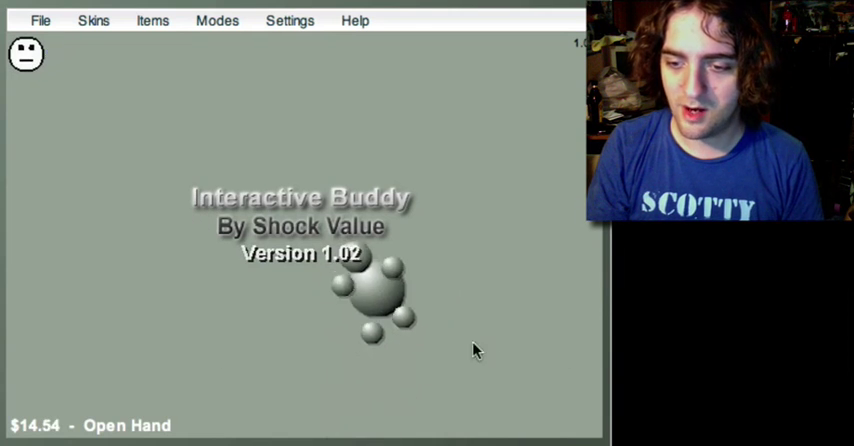
mouse_move(300, 360)
left_mouse_down()
mouse_move(445, 342)
mouse_move(343, 397)
left_mouse_up()
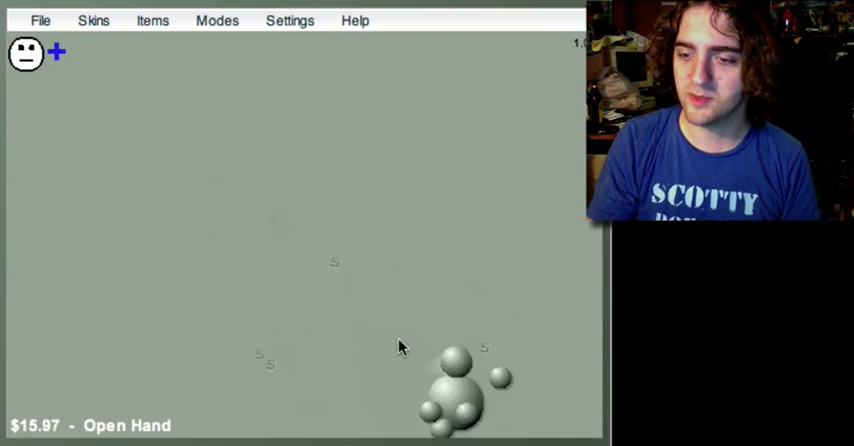
left_click_drag(430, 300, 428, 340)
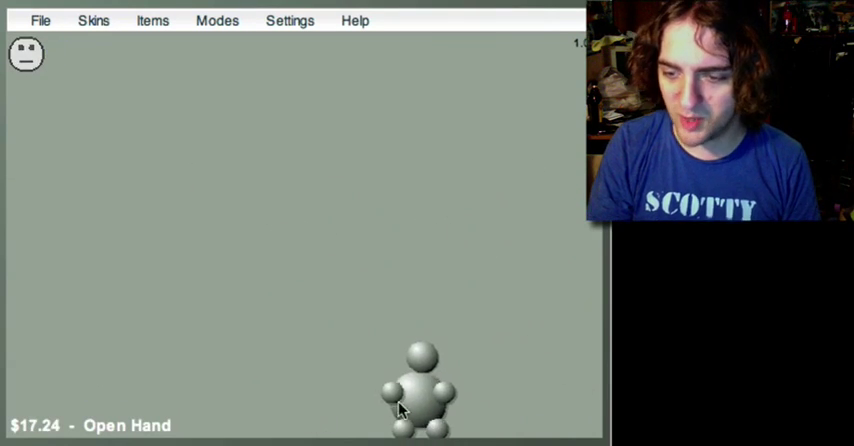
mouse_move(440, 390)
left_mouse_down()
mouse_move(237, 388)
mouse_move(420, 380)
left_mouse_up()
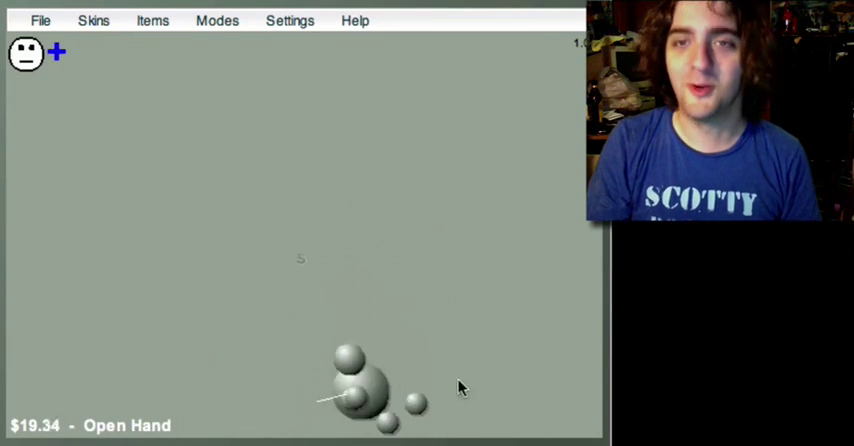
mouse_move(430, 395)
left_mouse_down()
mouse_move(390, 343)
mouse_move(370, 394)
left_mouse_up()
left_click_drag(437, 365, 355, 330)
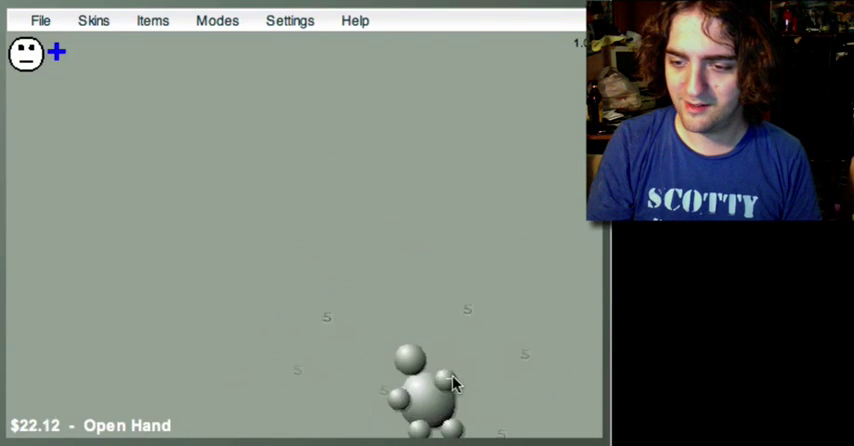
left_click_drag(382, 392, 389, 402)
left_click_drag(333, 400, 27, 387)
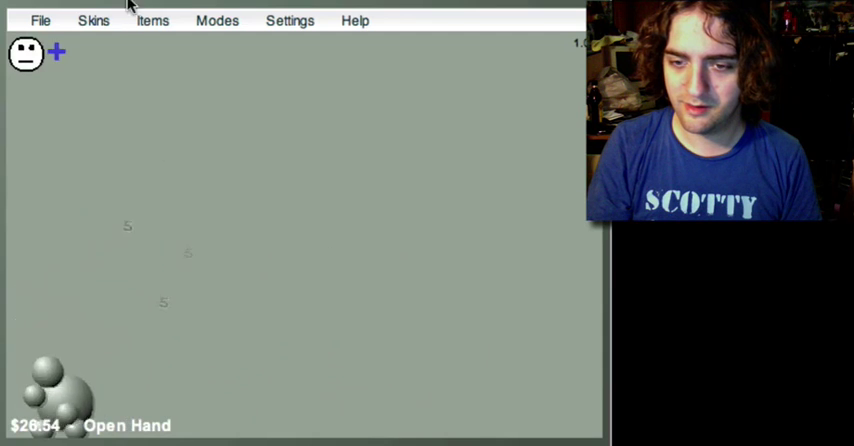
Step: Select Grenades and throw a volley at the buddy, raising money to $51.90
left_click(93, 20)
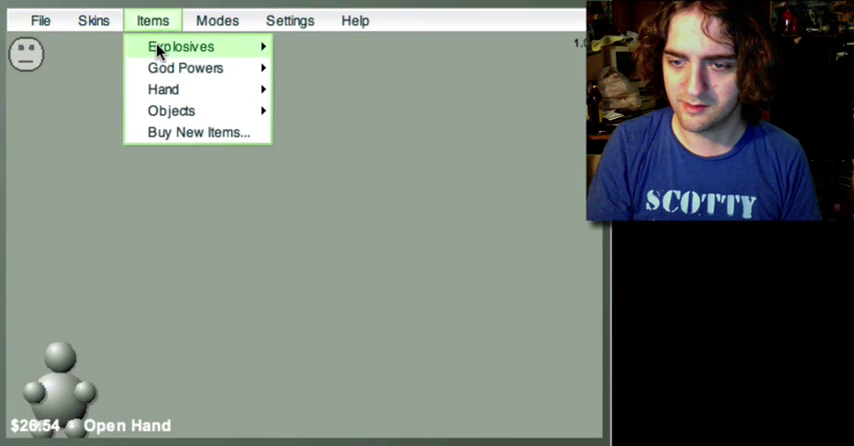
left_click(303, 50)
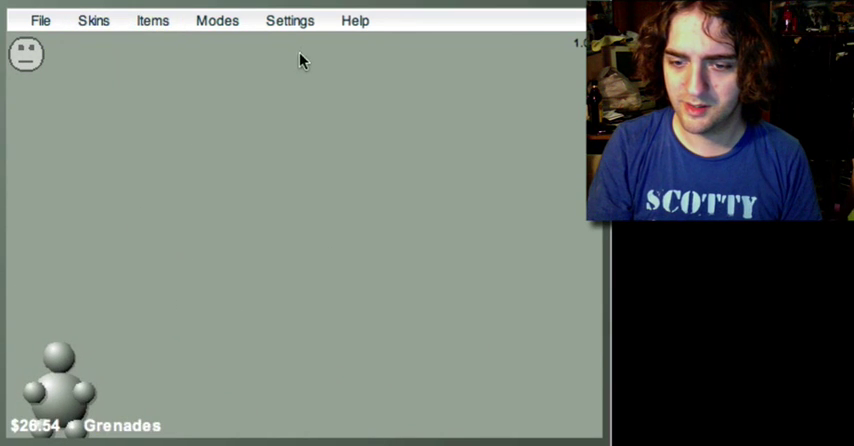
left_click(145, 377)
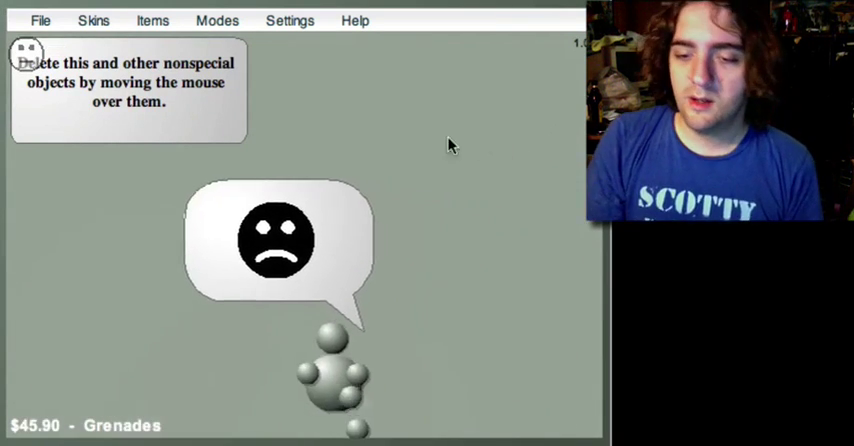
left_click(453, 140)
left_click(320, 105)
left_click(175, 106)
left_click(420, 125)
left_click(222, 140)
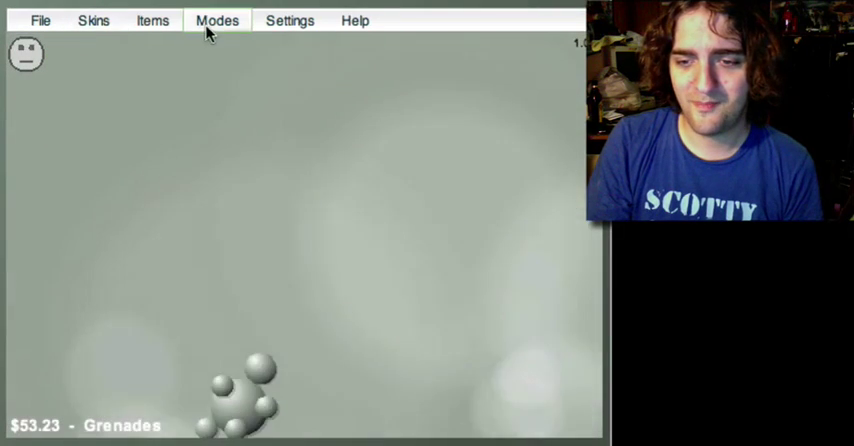
Step: Select Weak Gravity Vortex and swing the buddy right, left and around the arena
left_click(152, 20)
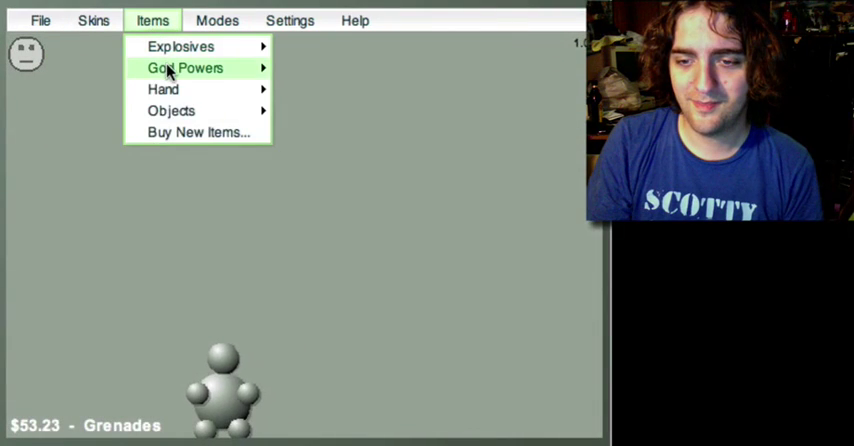
mouse_move(186, 68)
left_click(313, 74)
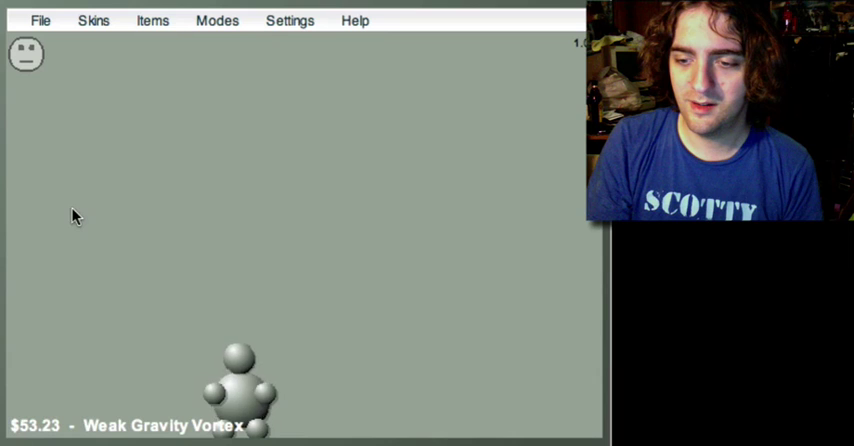
left_click_drag(350, 405, 518, 423)
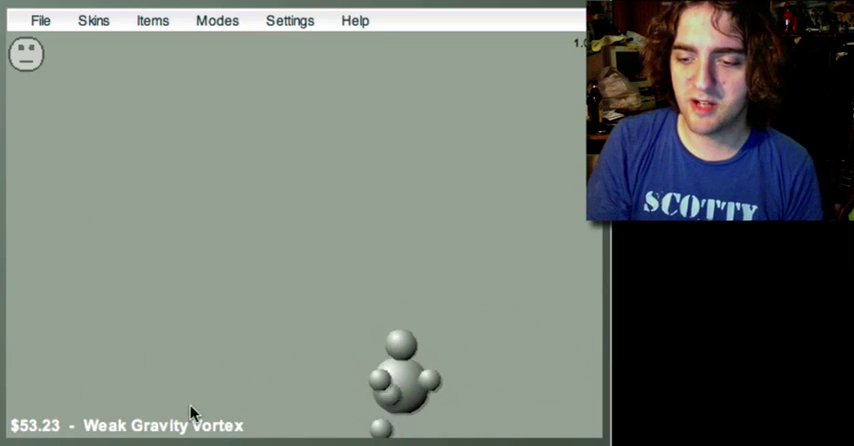
left_click_drag(193, 412, 203, 315)
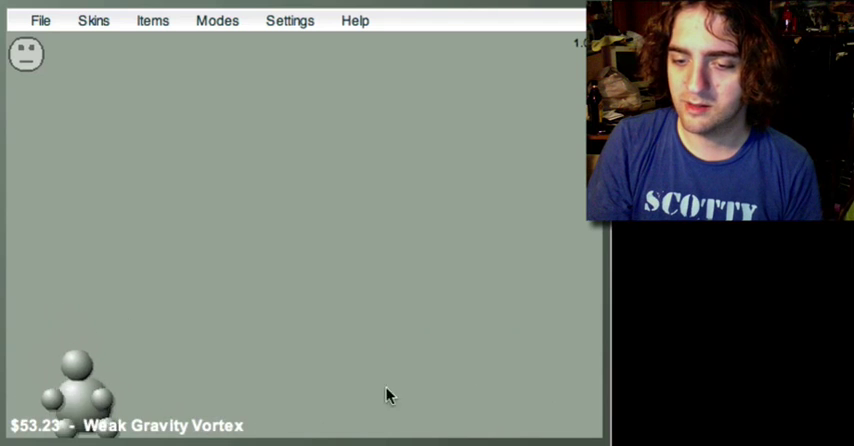
left_click_drag(224, 392, 112, 285)
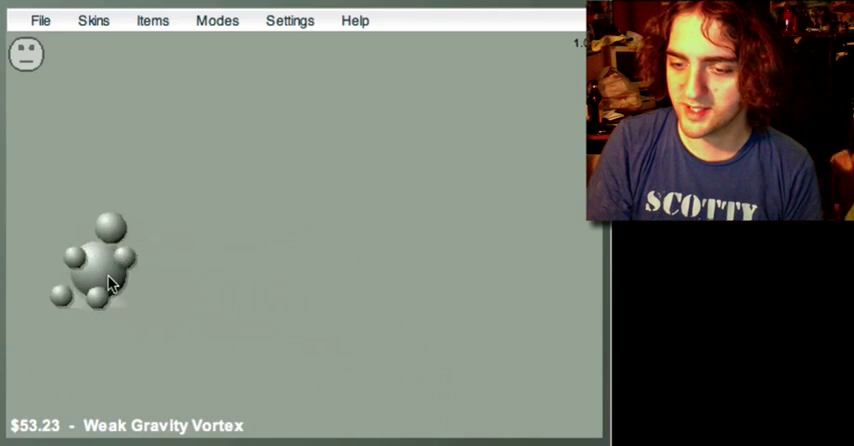
left_click(153, 20)
Step: Switch back to Open Hand, then select Baseballs and throw two at the buddy
left_click(316, 114)
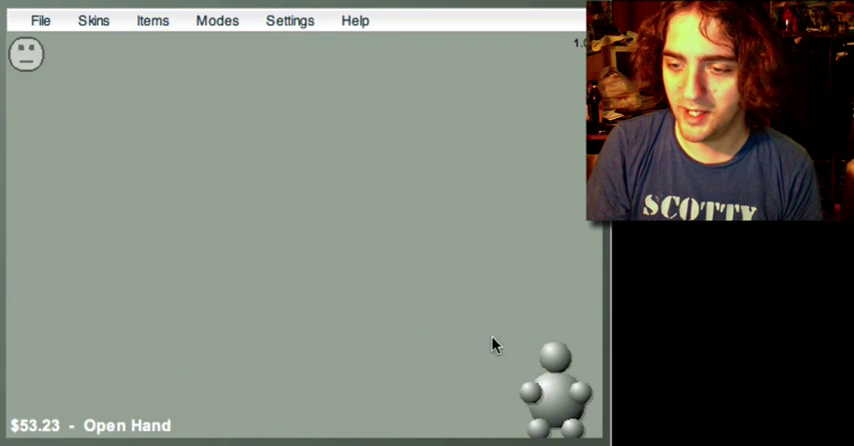
left_click(153, 20)
mouse_move(172, 110)
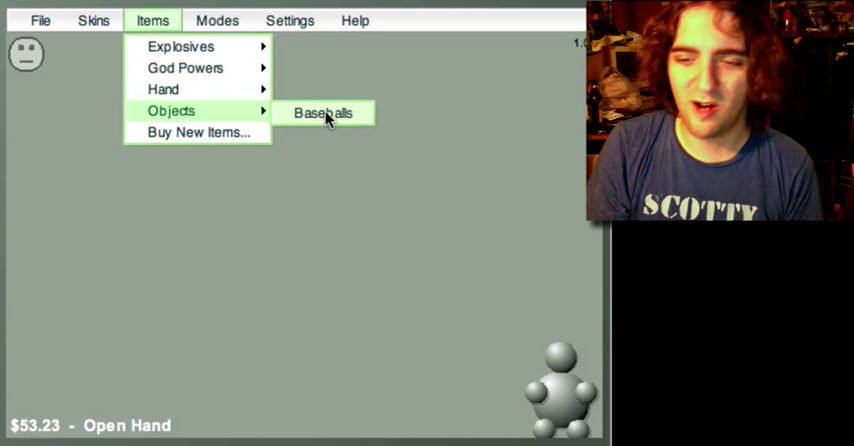
left_click(327, 116)
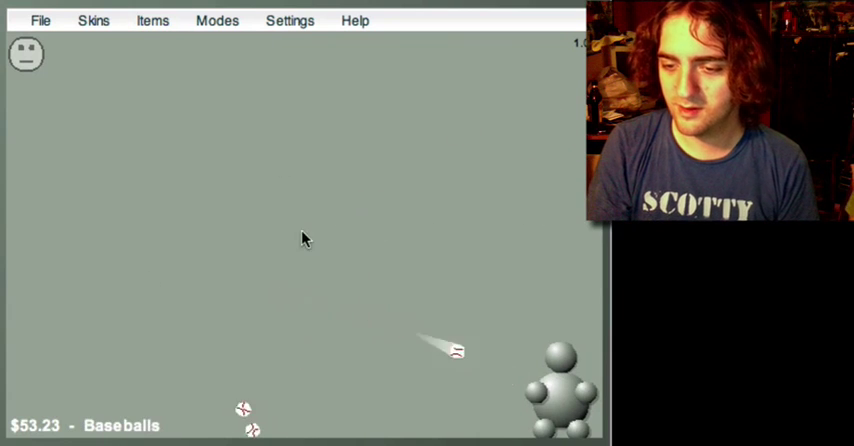
left_click(328, 213)
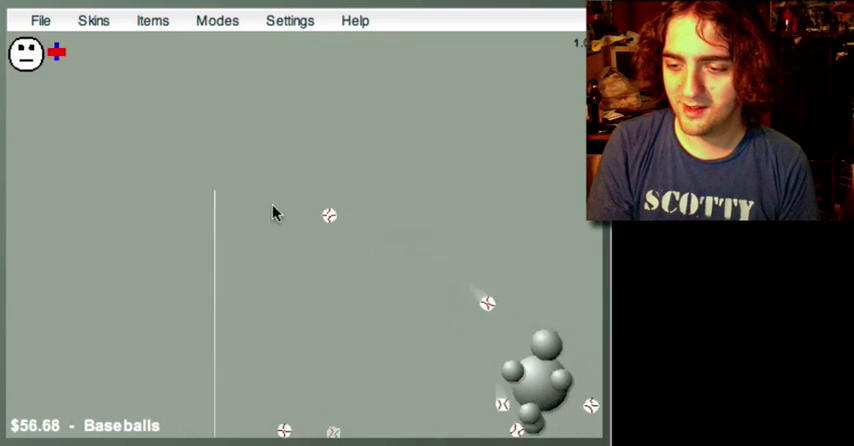
left_click(286, 178)
Step: Glance at the Modes and Settings menus without changes, then make Tickle the active item
left_click(229, 22)
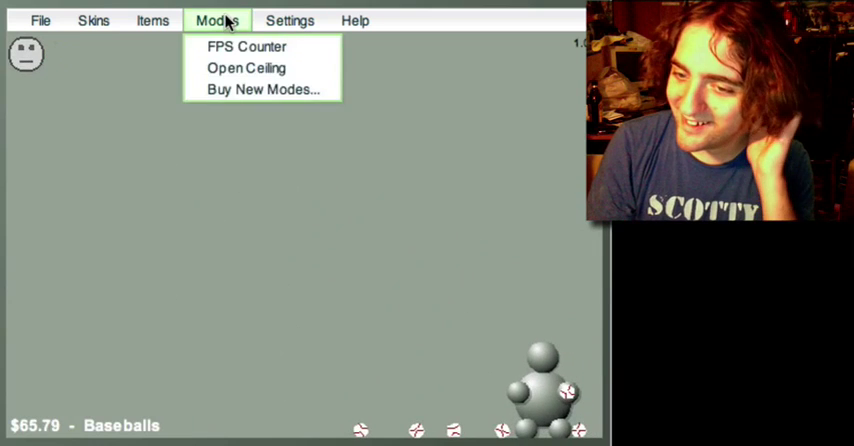
mouse_move(289, 20)
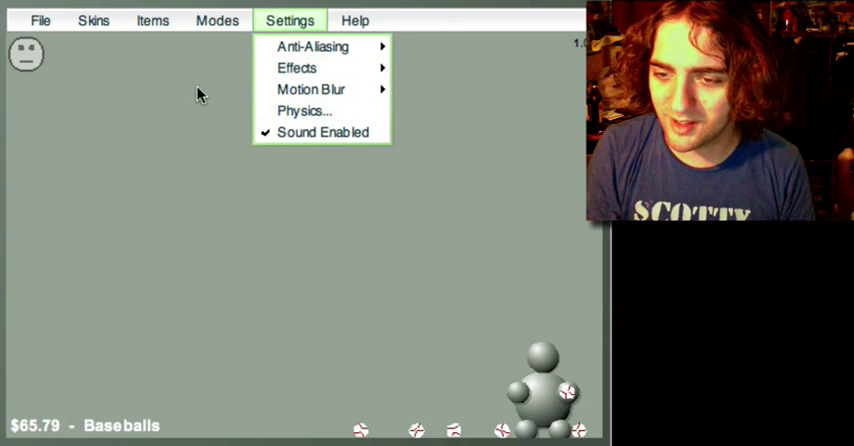
left_click(198, 93)
left_click(152, 20)
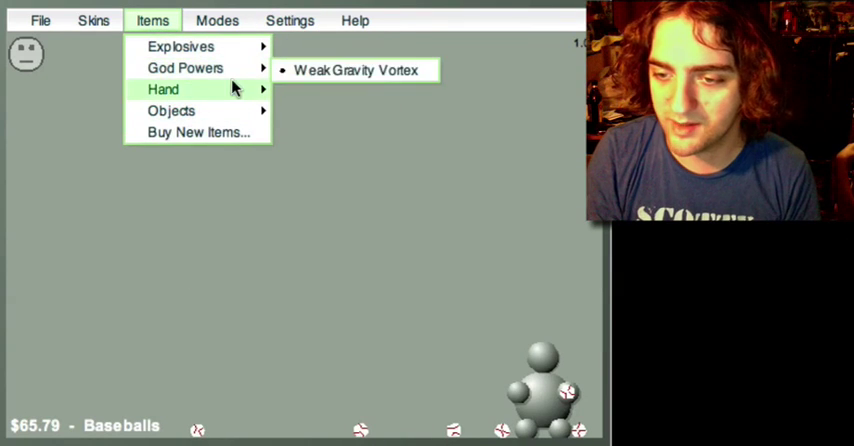
mouse_move(185, 89)
left_click(305, 135)
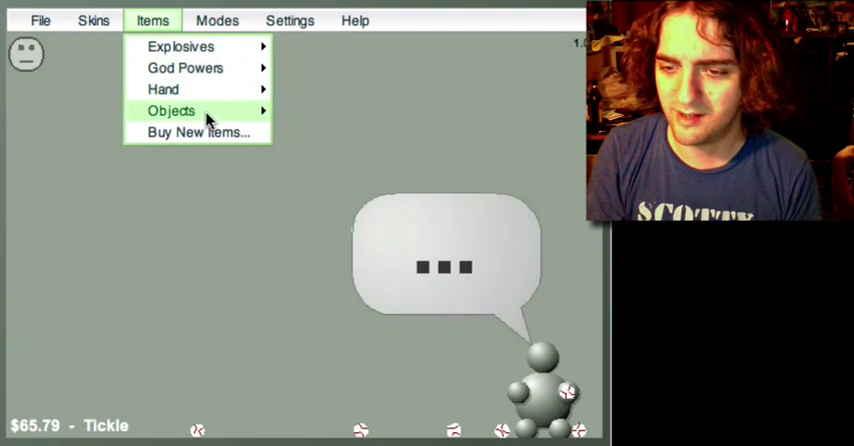
Step: Reselect Baseballs and rain them down from the right side onto the buddy
left_click(330, 112)
left_click(395, 348)
left_click(536, 141)
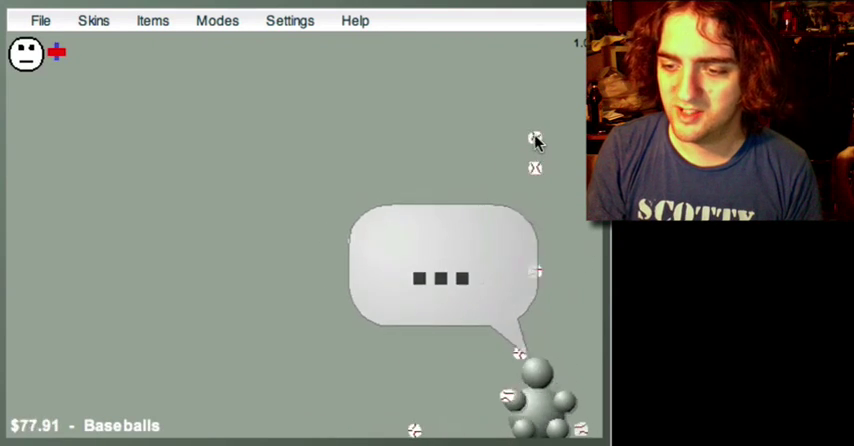
left_click(536, 141)
left_click(536, 141)
left_click(534, 110)
left_click(510, 105)
left_click(400, 130)
left_click(129, 140)
left_click(160, 200)
left_click(178, 145)
left_click(185, 125)
left_click(80, 115)
left_click(140, 75)
left_click(145, 110)
left_click(181, 205)
left_click(181, 205)
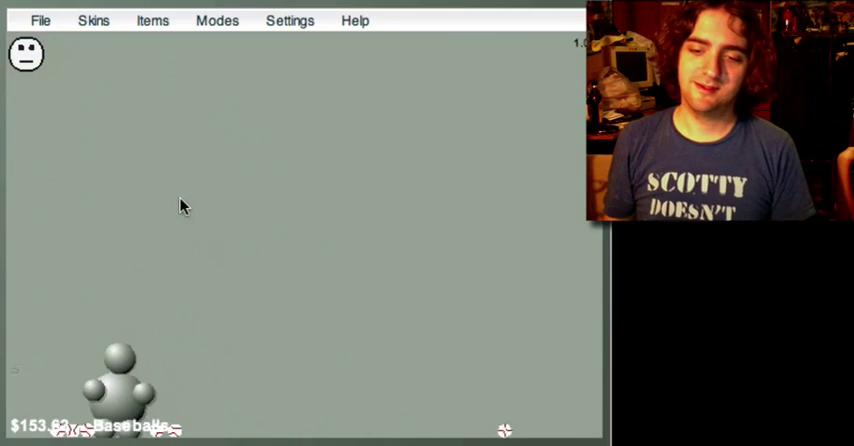
Step: Keep dropping columns of baseballs onto the buddy, pushing money to $309.22
left_click(217, 20)
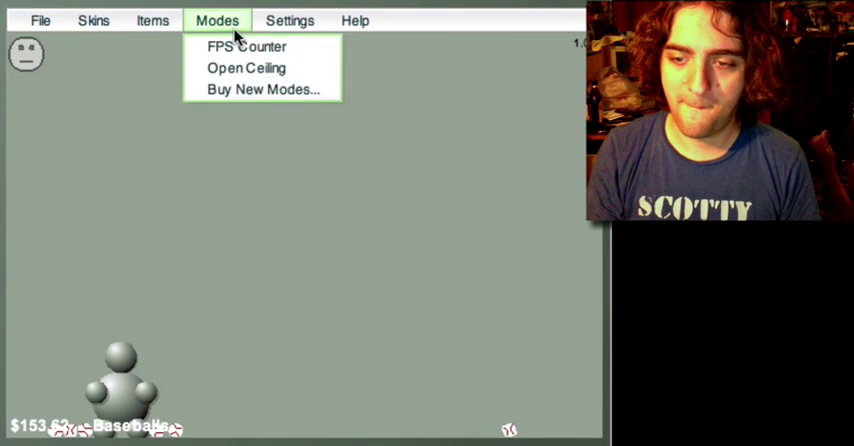
left_click(97, 113)
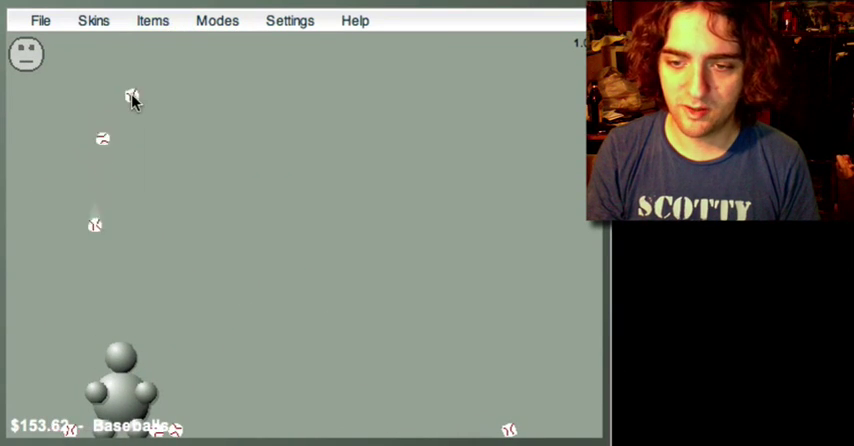
left_click(133, 100)
left_click(133, 98)
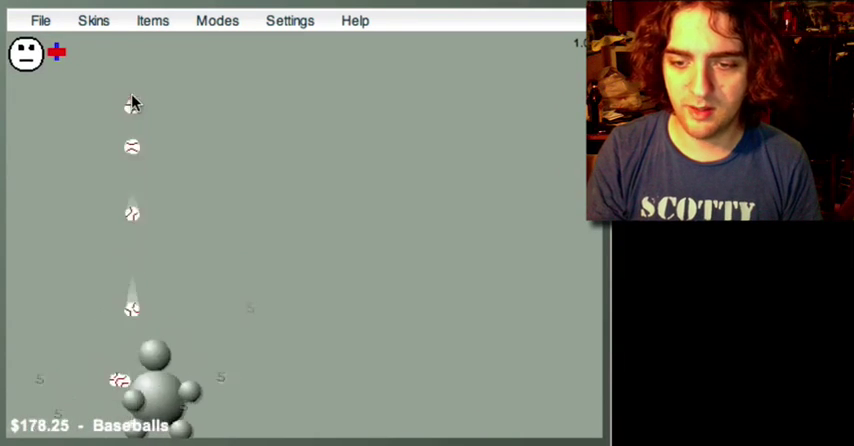
left_click(131, 97)
left_click(134, 100)
left_click(134, 103)
left_click(134, 103)
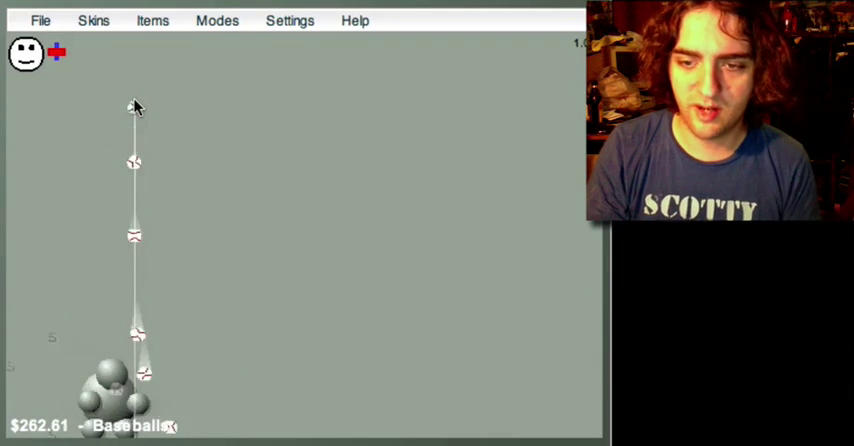
left_click(136, 105)
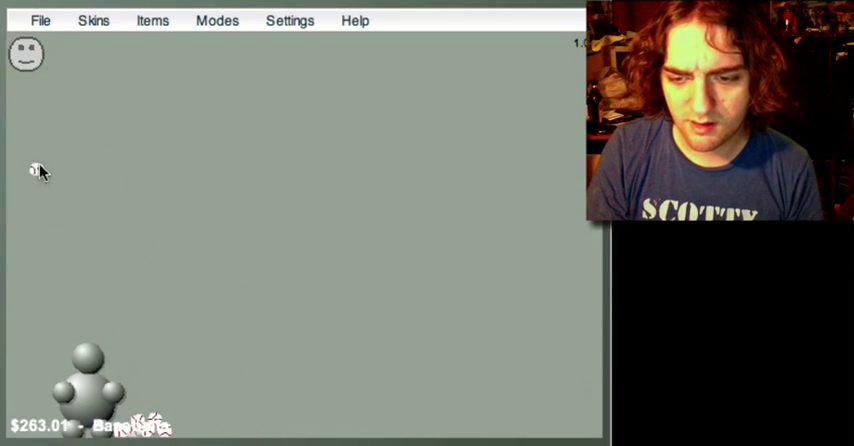
left_click(37, 175)
left_click(67, 149)
left_click(84, 133)
left_click(132, 116)
left_click(255, 172)
left_click(333, 196)
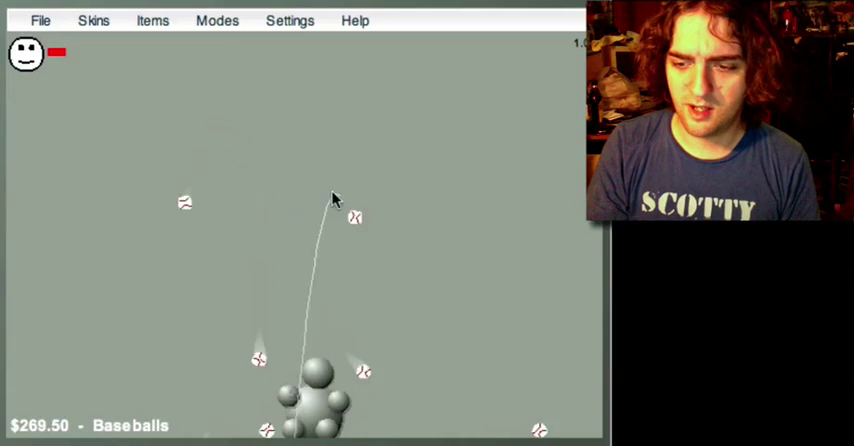
left_click(312, 130)
left_click(305, 248)
left_click(291, 128)
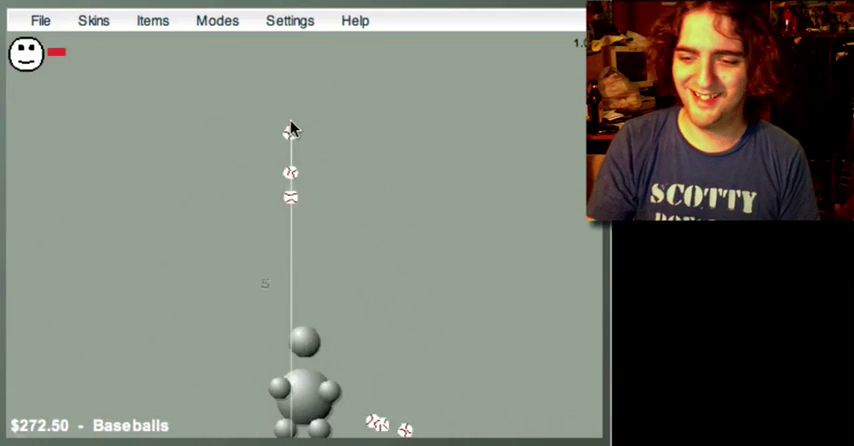
left_click(291, 124)
left_click(312, 150)
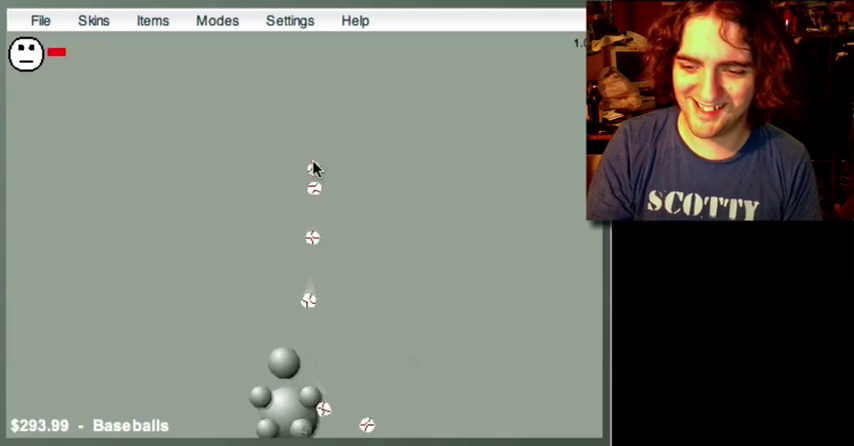
left_click(312, 168)
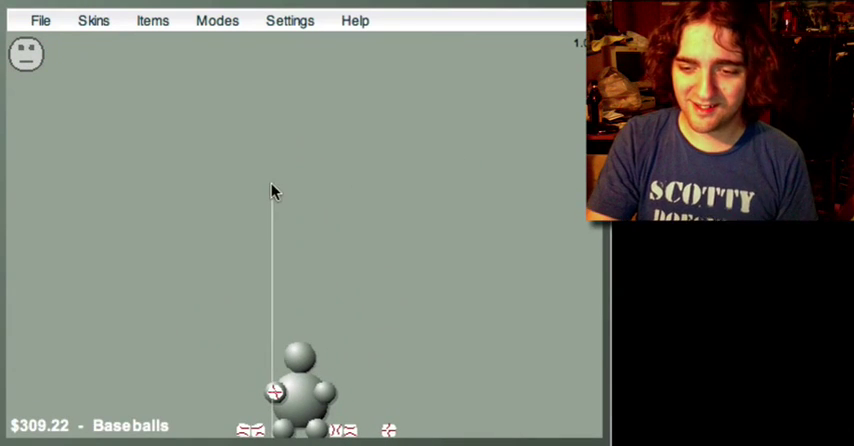
Step: Equip the Fist and punch the buddy around, raising money to $338.33
left_click(217, 20)
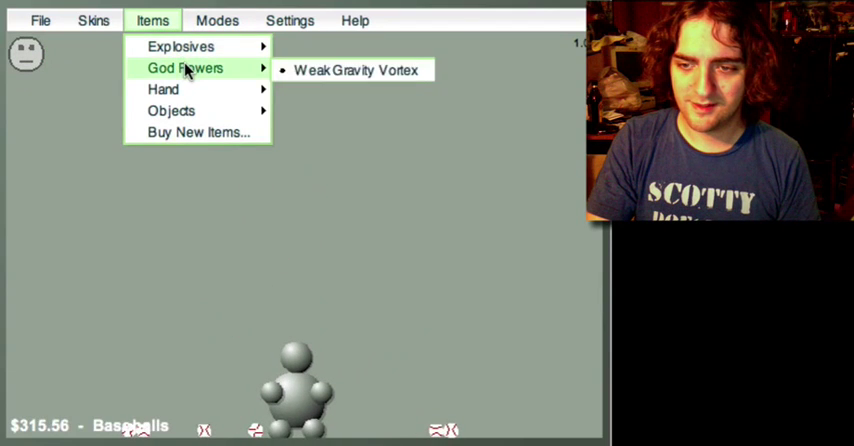
mouse_move(164, 89)
left_click(333, 160)
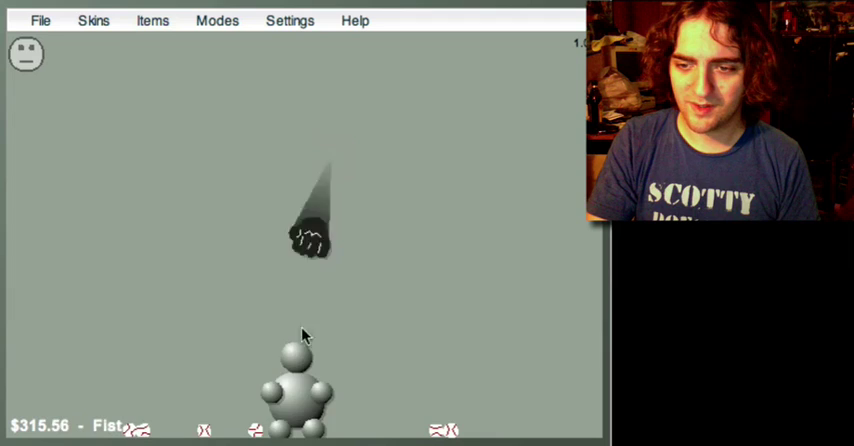
left_click_drag(325, 345, 262, 308)
left_click(262, 380)
left_click(330, 440)
left_click(528, 205)
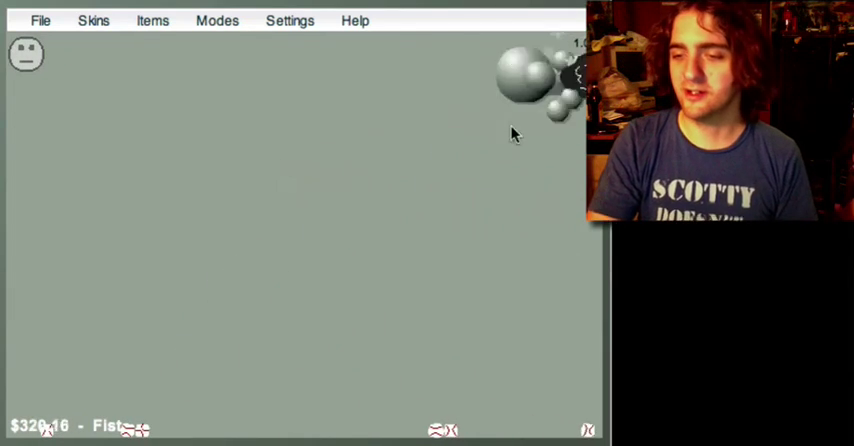
mouse_move(528, 205)
left_mouse_down()
mouse_move(230, 190)
mouse_move(40, 130)
mouse_move(276, 394)
mouse_move(460, 395)
mouse_move(580, 190)
mouse_move(580, 200)
mouse_move(20, 160)
mouse_move(40, 390)
mouse_move(220, 60)
left_mouse_up()
Step: Open the Item Store and buy Fireballs for $40
left_click(152, 20)
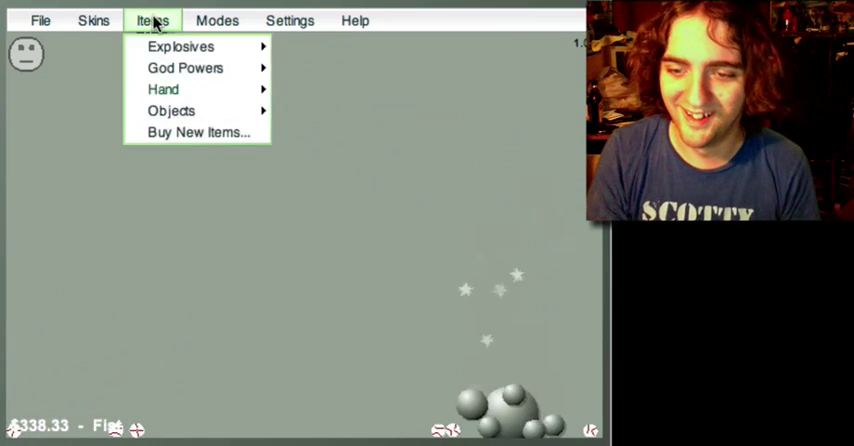
left_click(168, 132)
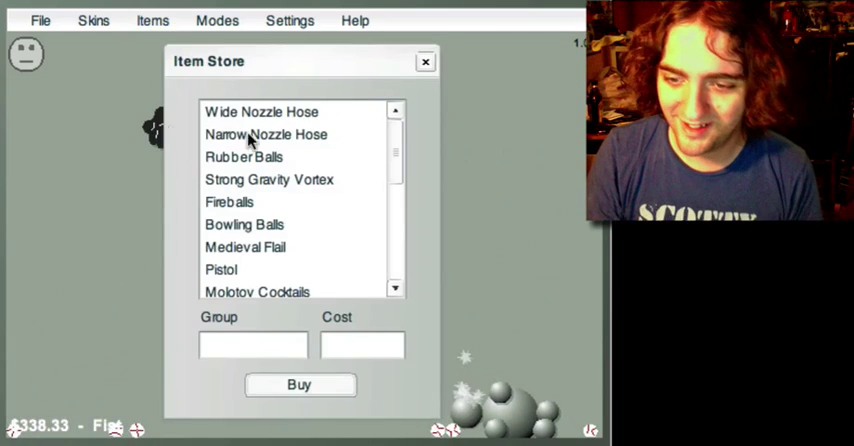
left_click(250, 203)
left_click(310, 384)
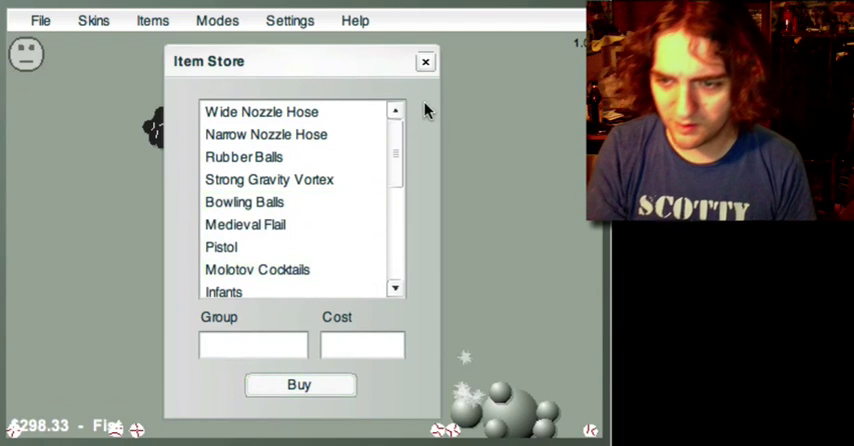
scroll(397, 195, "down", 3)
scroll(395, 215, "down", 2)
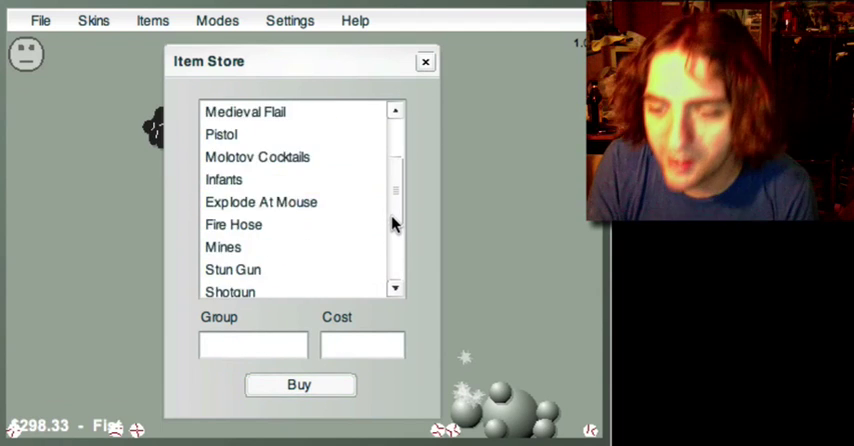
scroll(400, 250, "down", 4)
scroll(430, 290, "up", 1)
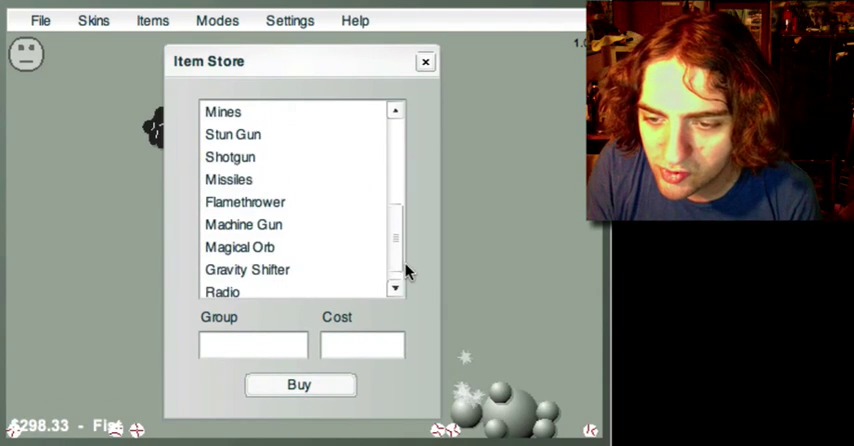
scroll(410, 270, "up", 1)
scroll(405, 240, "up", 1)
scroll(405, 235, "up", 1)
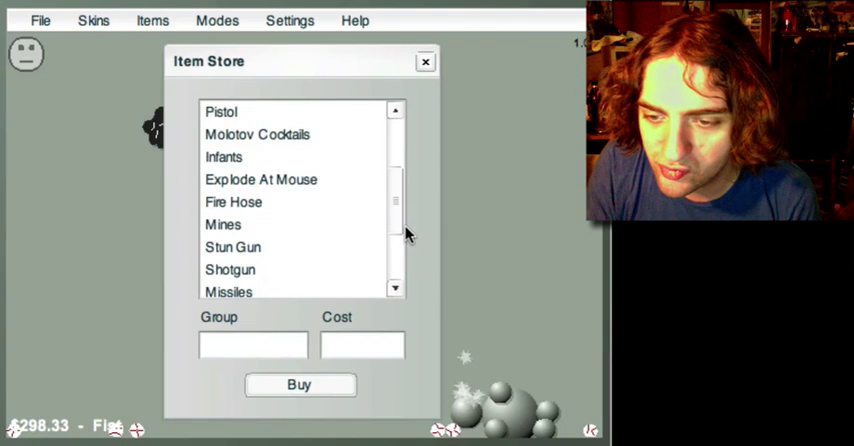
Step: Buy the Fire Hose for $60 and close the store, leaving $238.33
left_click(318, 390)
left_click(425, 61)
left_click(153, 20)
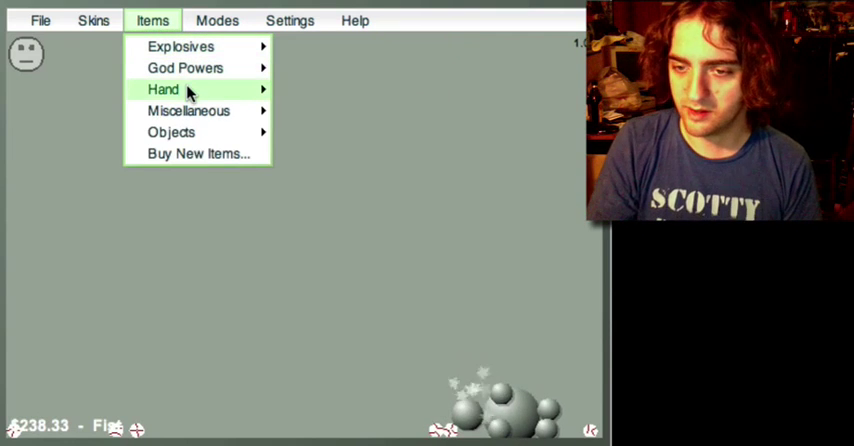
mouse_move(189, 110)
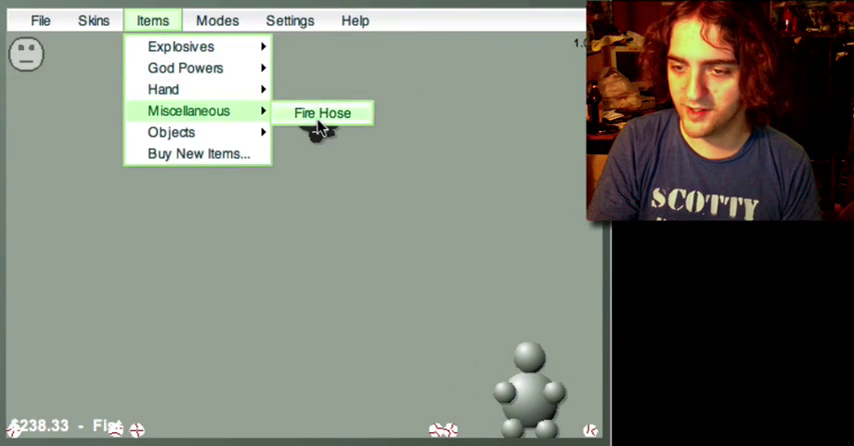
Step: Equip the Fire Hose and spray the buddy, raising money to about $291.58
left_click(318, 113)
left_click_drag(166, 225, 430, 318)
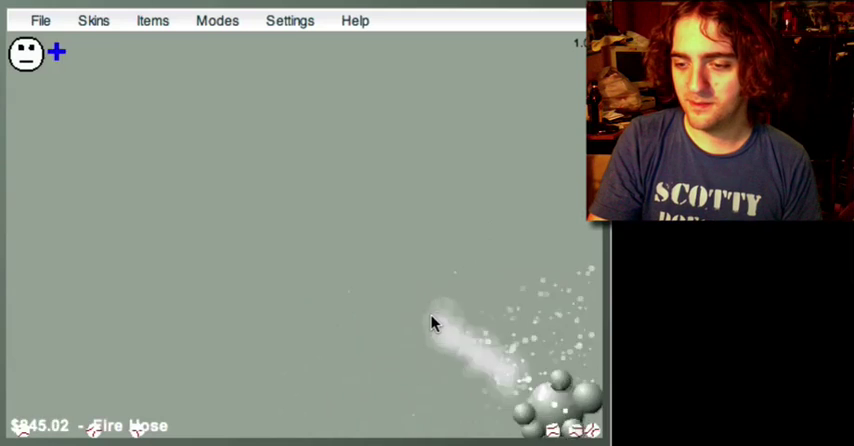
left_click_drag(437, 236, 430, 232)
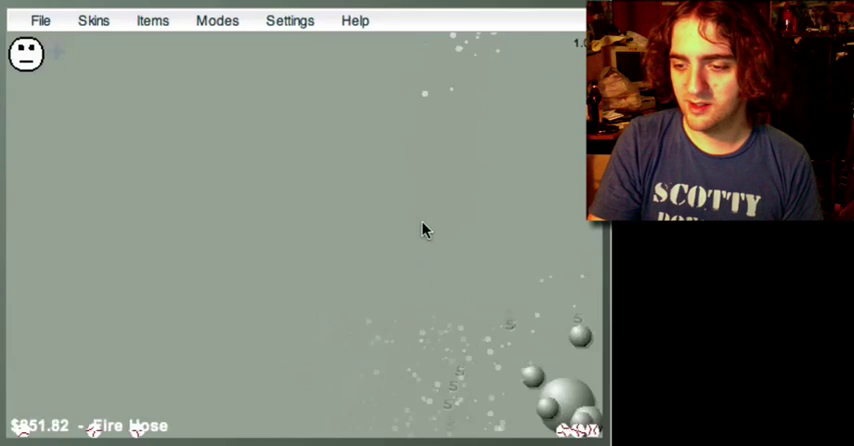
mouse_move(537, 221)
left_mouse_down()
mouse_move(540, 290)
mouse_move(314, 322)
mouse_move(138, 372)
mouse_move(294, 330)
left_mouse_up()
mouse_move(248, 342)
left_mouse_down()
mouse_move(222, 334)
mouse_move(219, 360)
mouse_move(206, 372)
mouse_move(170, 378)
left_mouse_up()
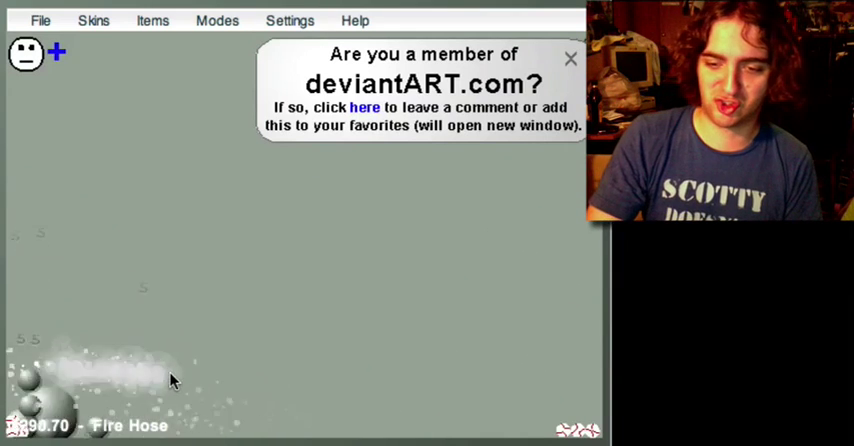
Step: Finish hosing, equip Fireballs and set the buddy alight with a barrage
left_click_drag(157, 45, 157, 40)
left_click(155, 24)
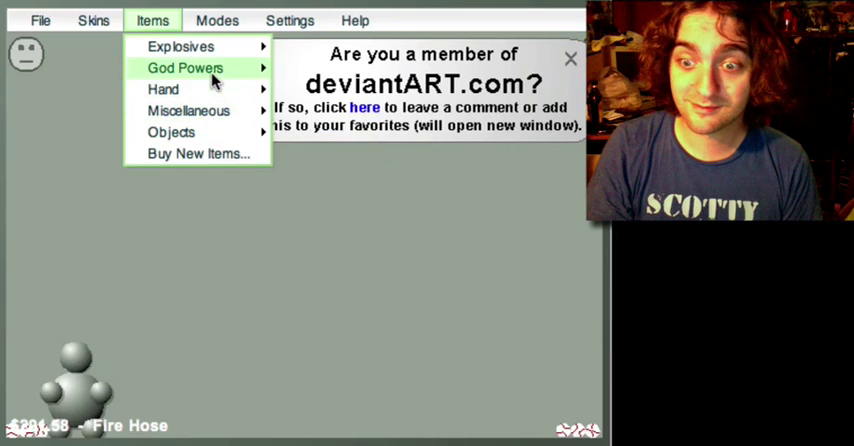
left_click(318, 88)
left_click(315, 320)
left_click(135, 355)
left_click(257, 325)
left_click(152, 282)
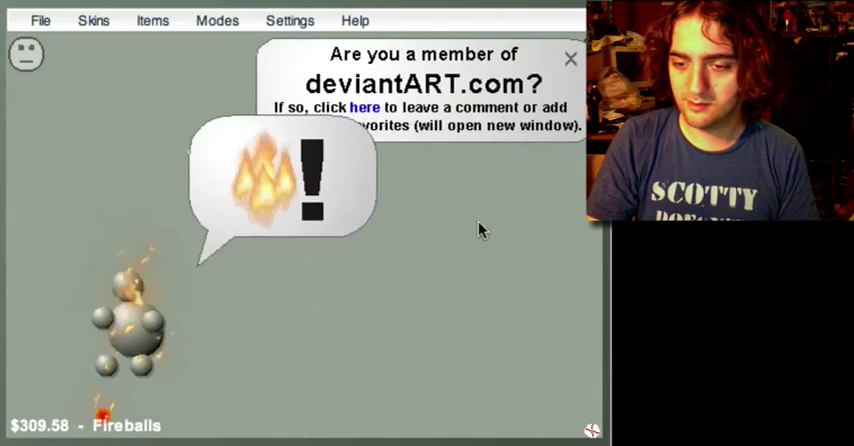
left_click(176, 310)
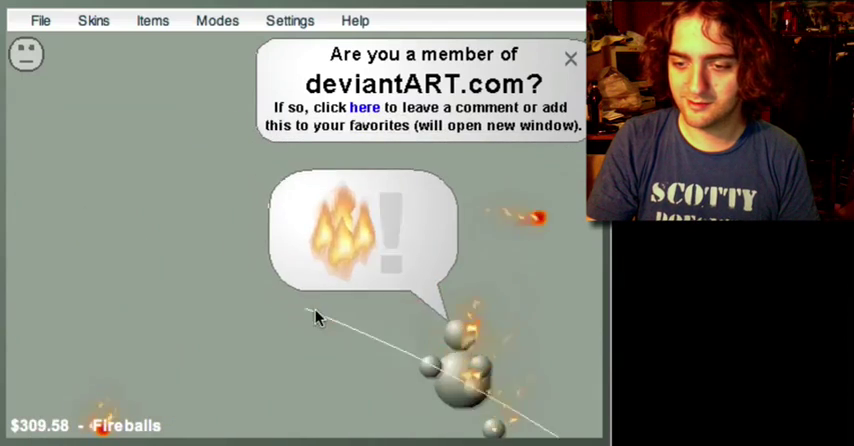
left_click(416, 272)
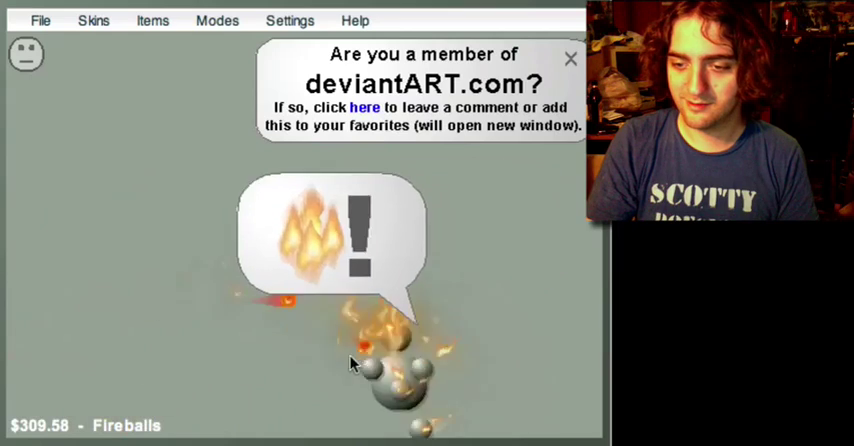
left_click(470, 290)
left_click(440, 250)
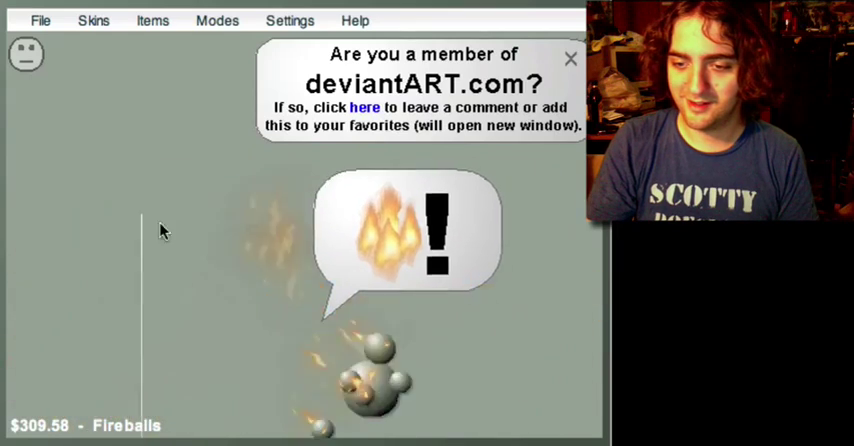
left_click(263, 257)
left_click(496, 235)
left_click(470, 300)
left_click(160, 180)
left_click(450, 310)
Step: Keep throwing fireballs after the burning buddy across the arena
left_click(135, 231)
left_click(499, 324)
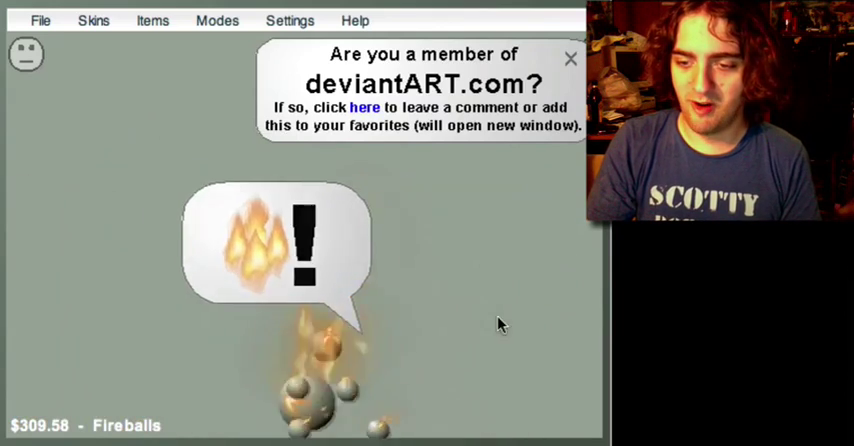
left_click(366, 276)
left_click(518, 225)
left_click(193, 265)
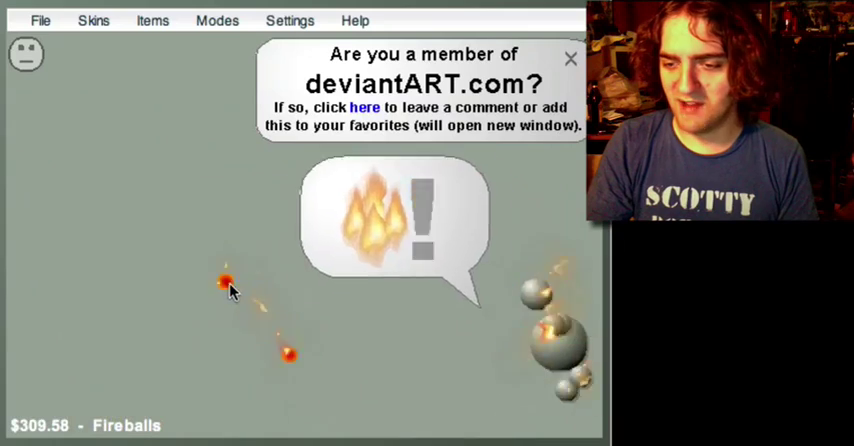
left_click(315, 330)
left_click(380, 322)
left_click(362, 313)
left_click(570, 230)
left_click(370, 330)
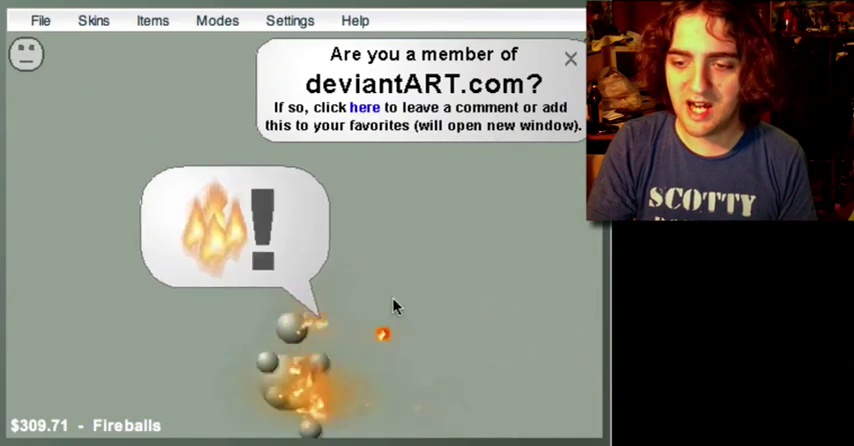
left_click(300, 355)
left_click(88, 200)
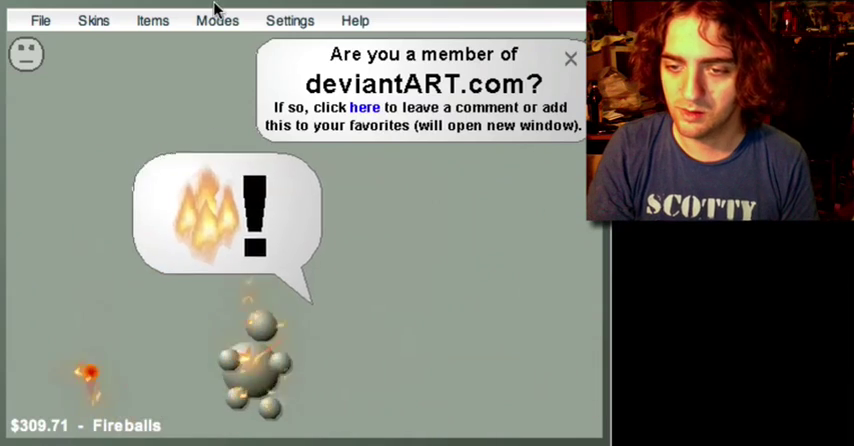
Step: Buy the Pistol from the Item Store for $60, dropping money to $249.71
left_click(152, 20)
left_click(199, 155)
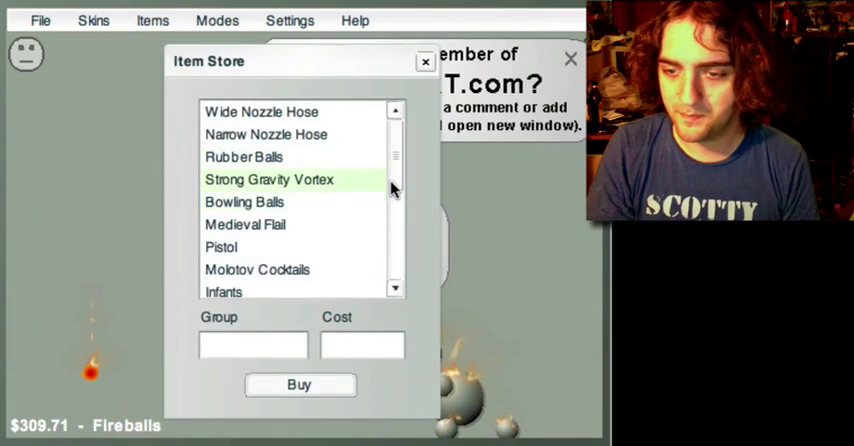
scroll(393, 170, "down", 3)
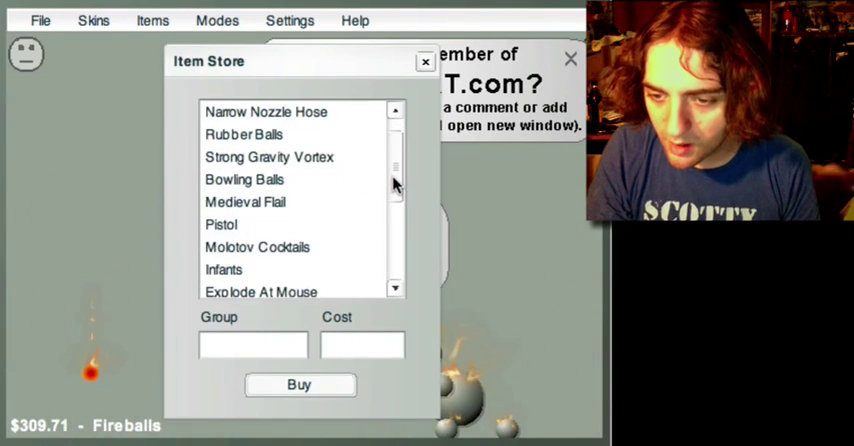
left_click(300, 386)
left_click(425, 62)
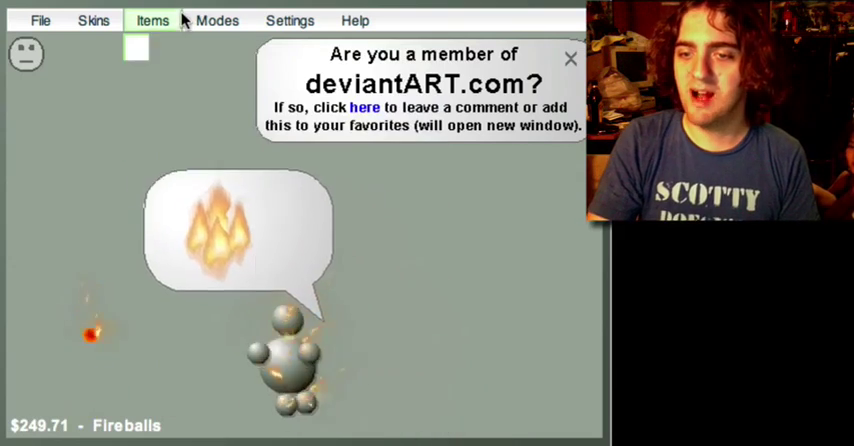
left_click(153, 20)
mouse_move(190, 89)
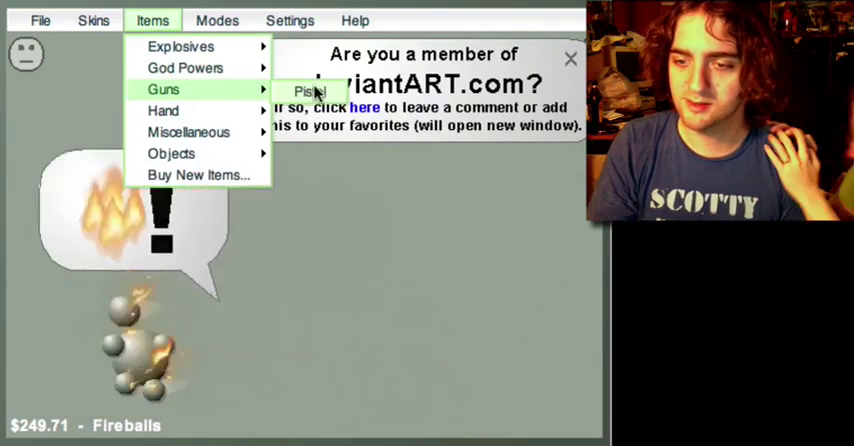
Step: Equip the Pistol and shoot the buddy repeatedly into the corner
left_click(310, 91)
left_click(440, 330)
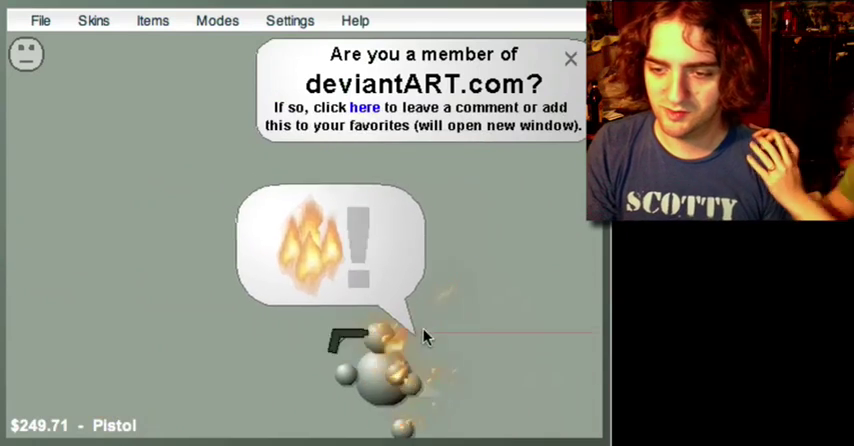
left_click(465, 338)
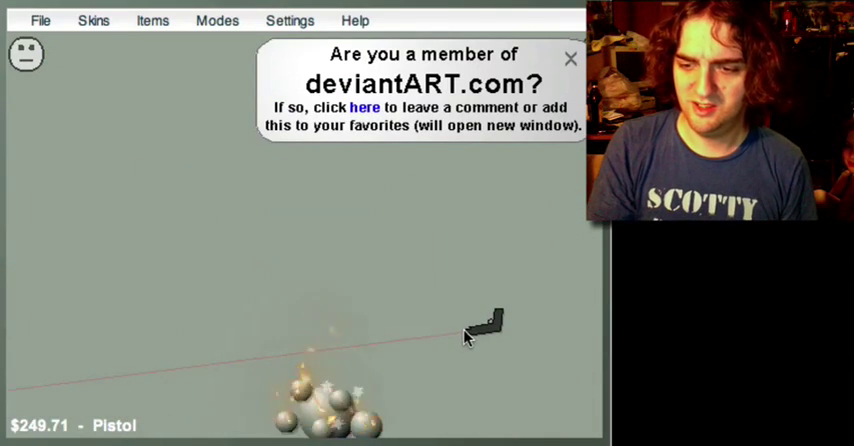
left_click(458, 348)
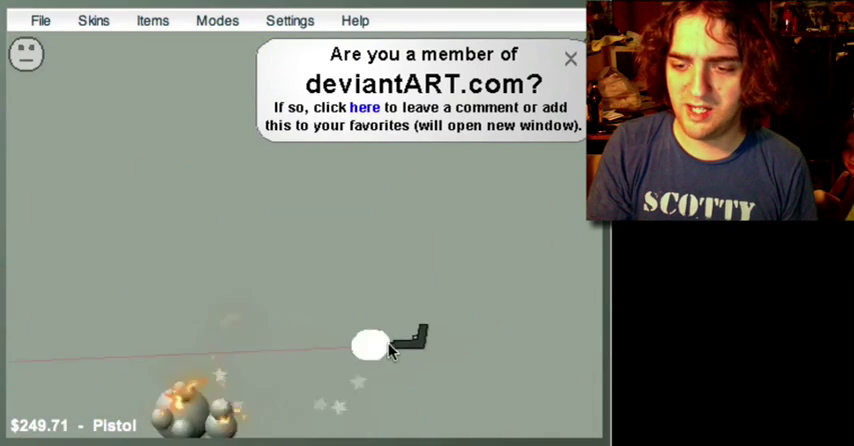
left_click(390, 355)
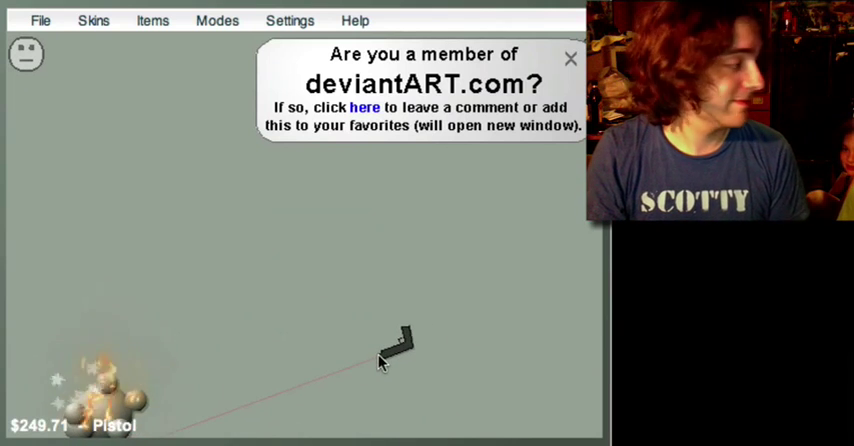
left_click(375, 360)
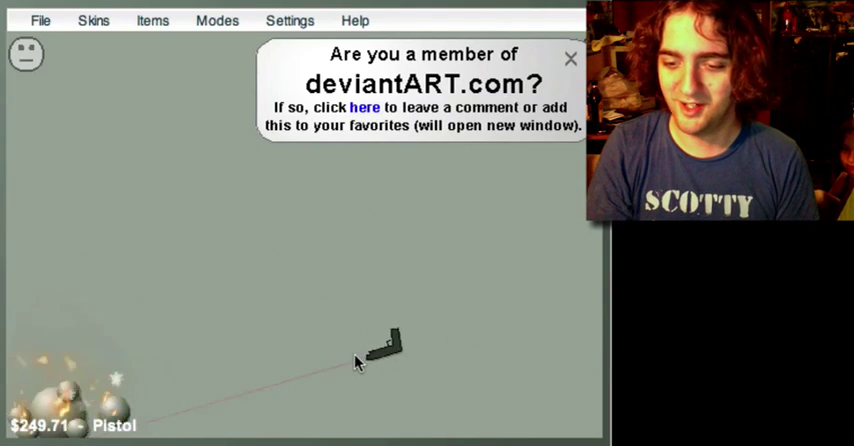
left_click(356, 364)
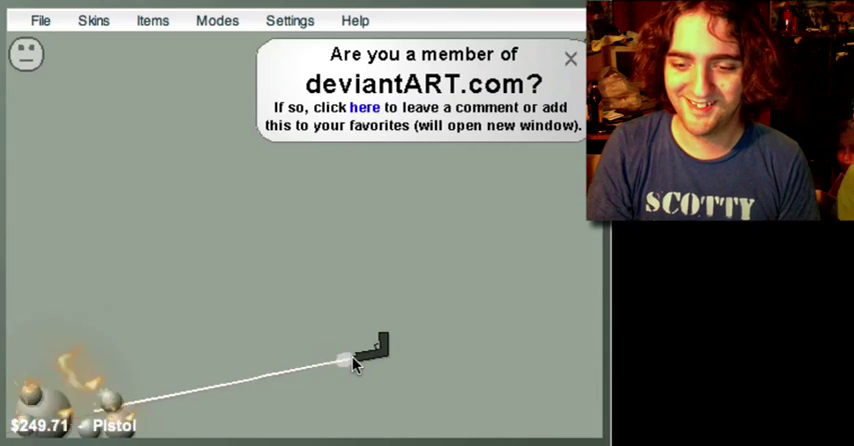
left_click(356, 364)
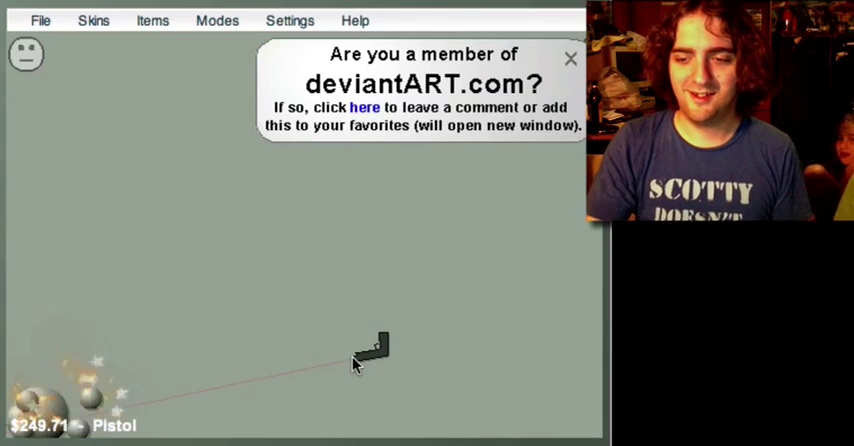
Step: Close the deviantART banner and keep shooting the buddy, money holding at $249.71
left_click(570, 59)
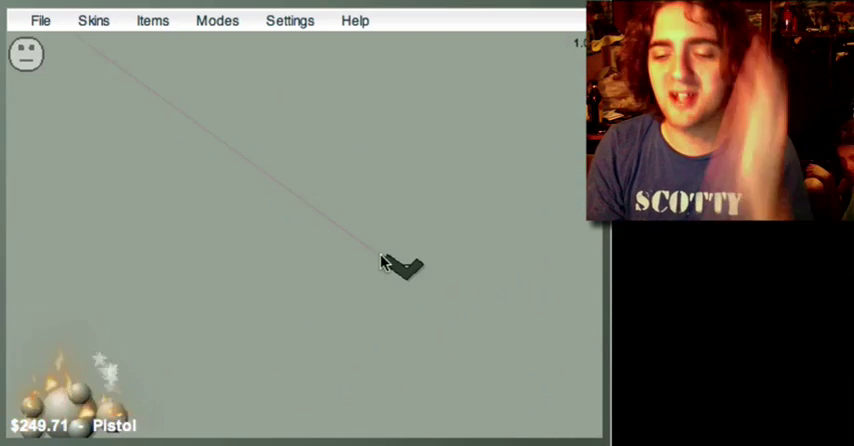
left_click(353, 315)
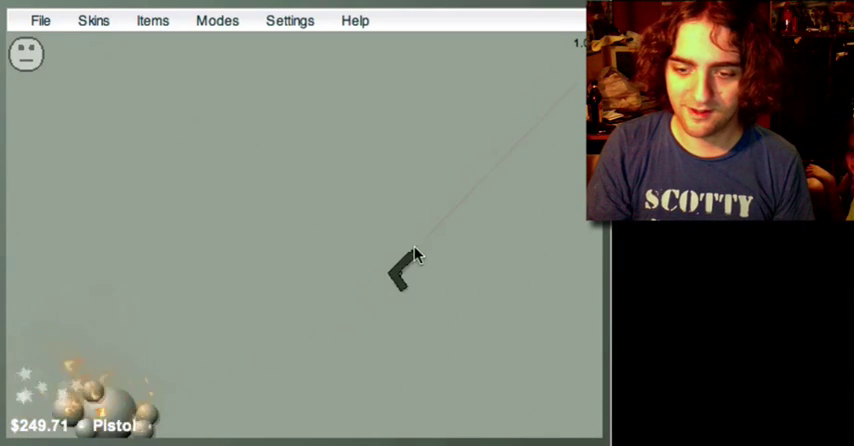
left_click(311, 340)
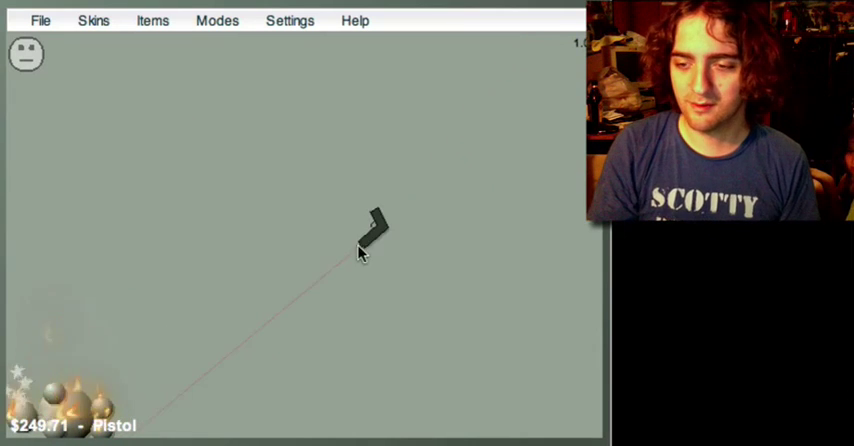
left_click(325, 265)
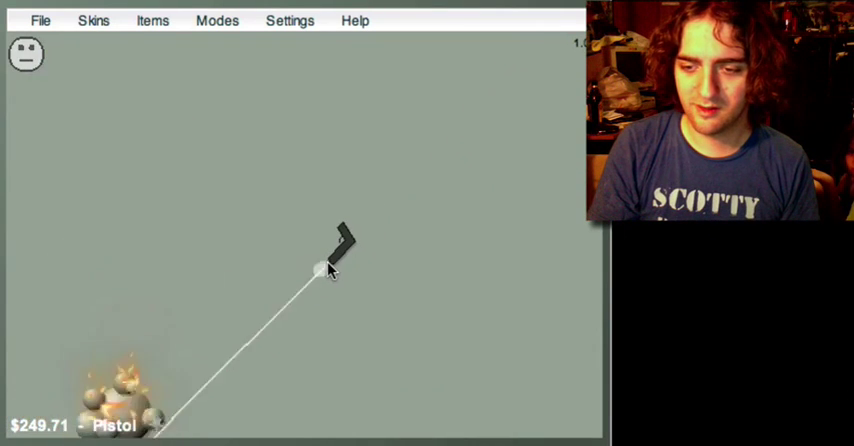
left_click(430, 250)
left_click(444, 332)
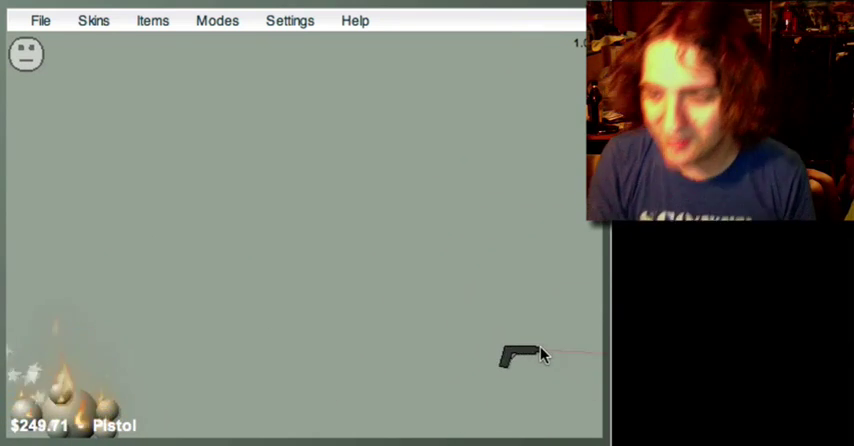
left_click(255, 300)
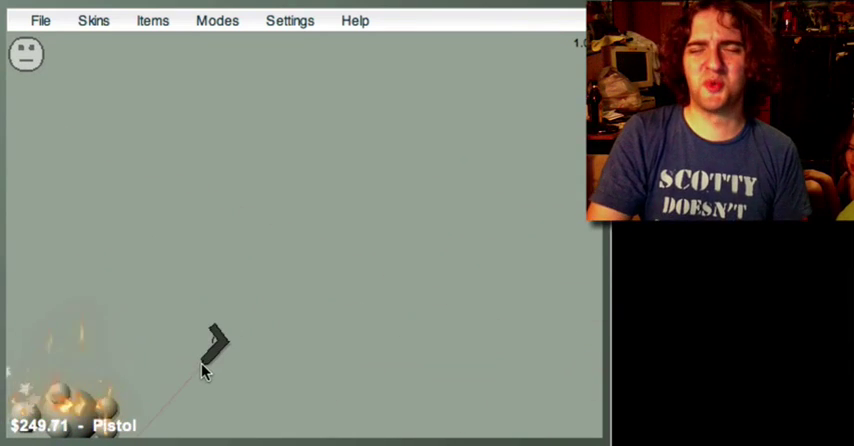
left_click(372, 377)
left_click(372, 377)
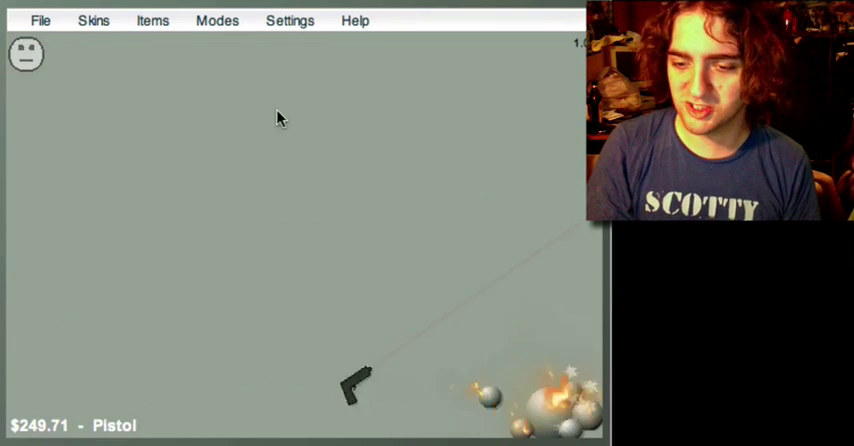
left_click(160, 20)
Step: Buy the Shotgun from the item store for $100, leaving $149.71
left_click(161, 174)
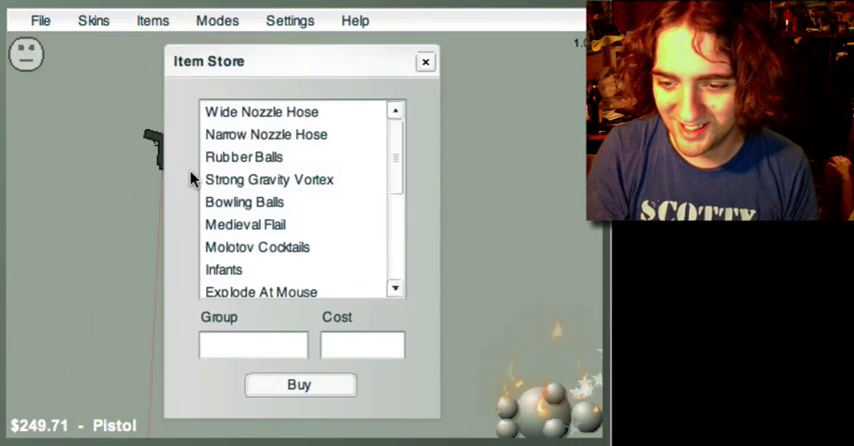
left_click_drag(395, 205, 395, 222)
left_click(293, 225)
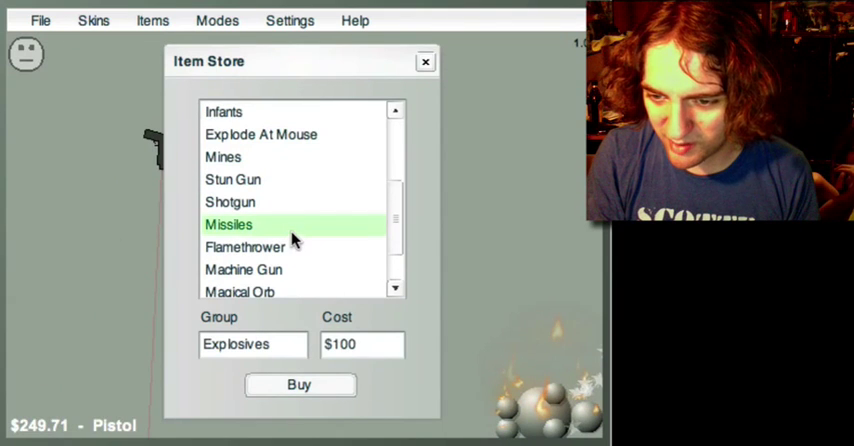
left_click(305, 389)
left_click_drag(397, 160, 395, 282)
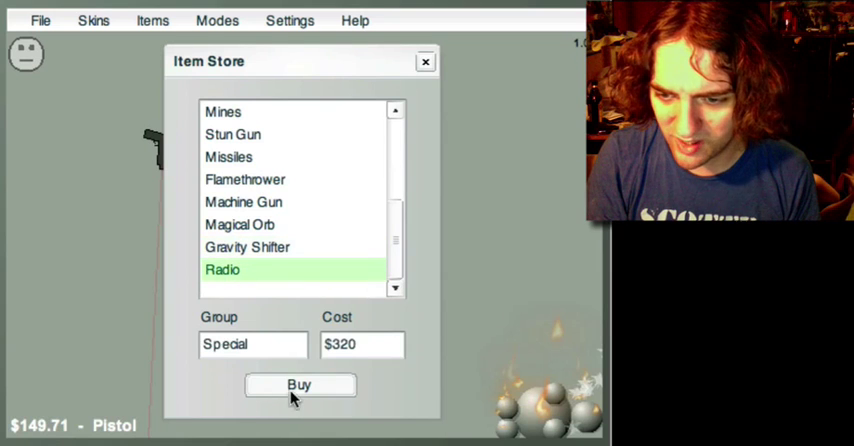
Step: Dismiss the notice that the $320 Radio is unaffordable and close the item store
left_click(313, 258)
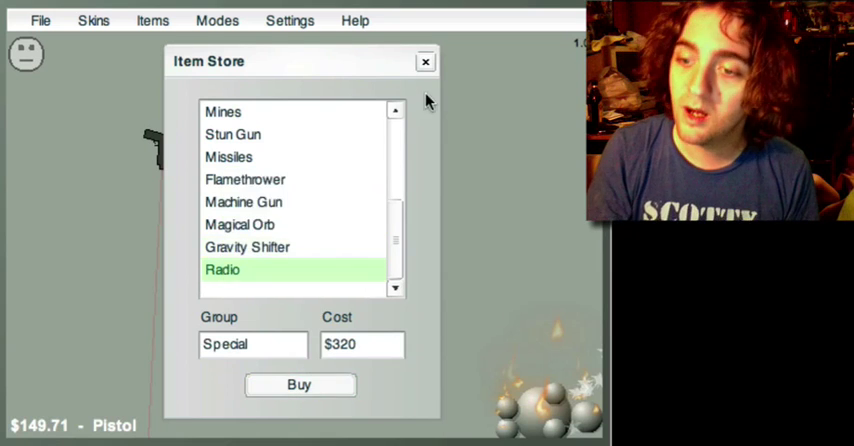
left_click(425, 62)
left_click(160, 22)
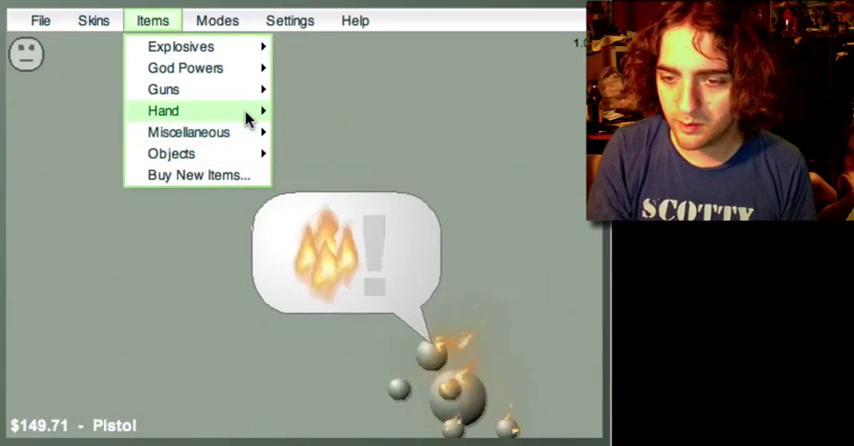
mouse_move(164, 89)
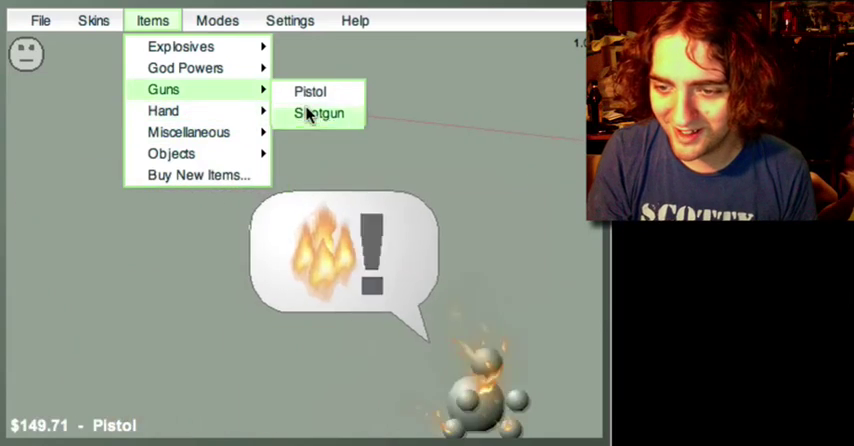
Step: Equip the Shotgun and fire four blasts at the burning buddy, reaching $151.71
left_click(318, 113)
left_click(348, 338)
left_click(382, 342)
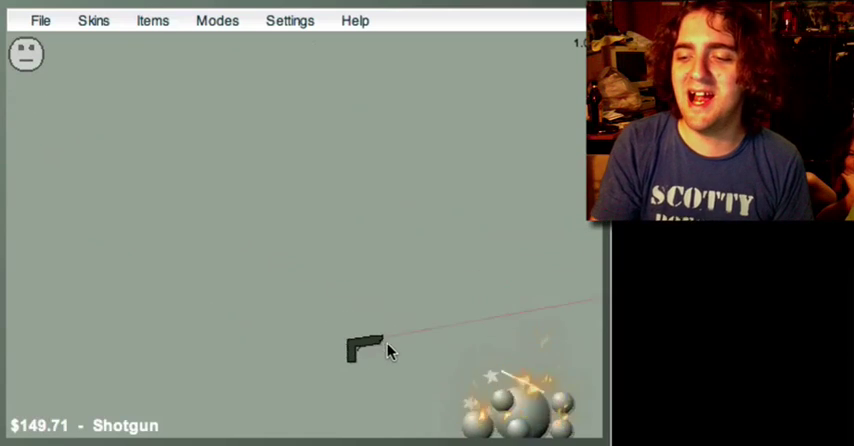
left_click(391, 352)
left_click(391, 352)
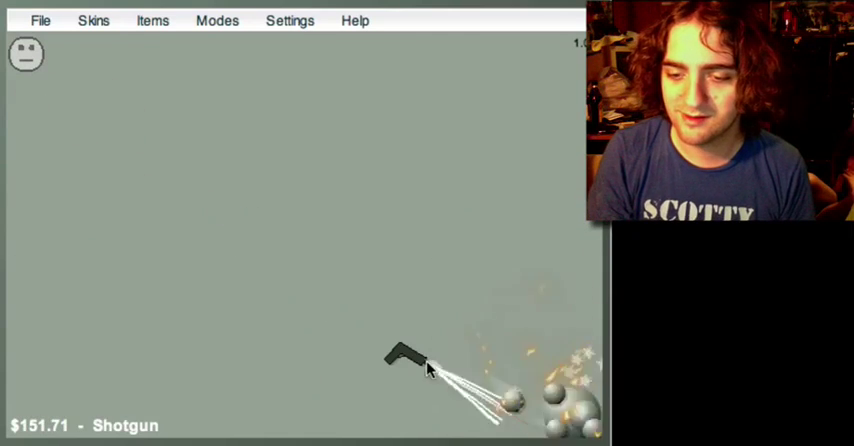
left_click(150, 22)
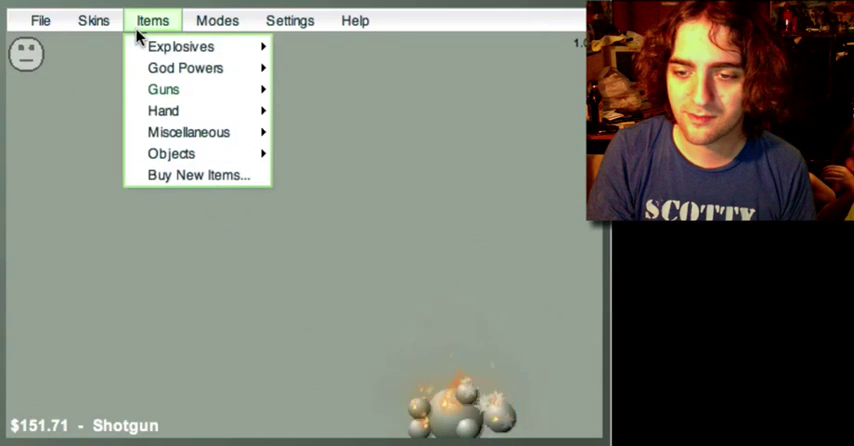
Step: Equip Grenades and drop three beside the burning buddy, lifting money to $161.11
left_click(322, 49)
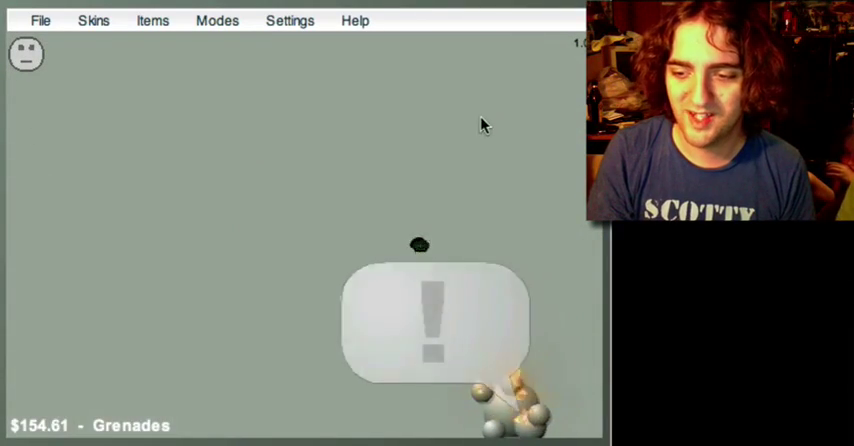
left_click(480, 130)
left_click(488, 170)
left_click(490, 200)
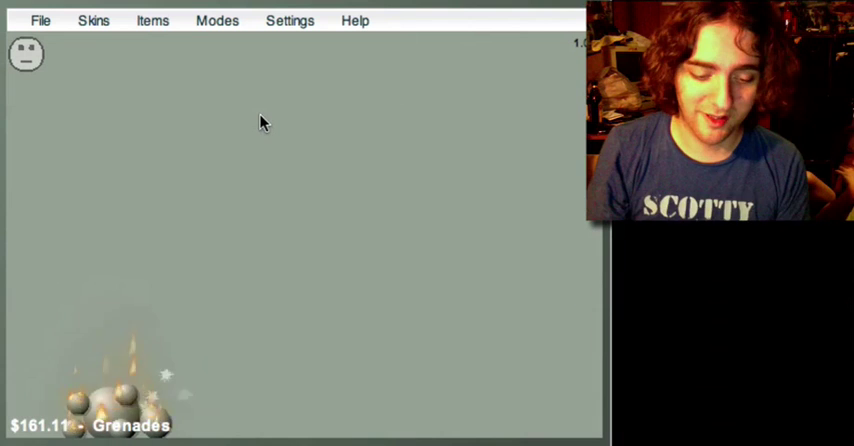
left_click(152, 20)
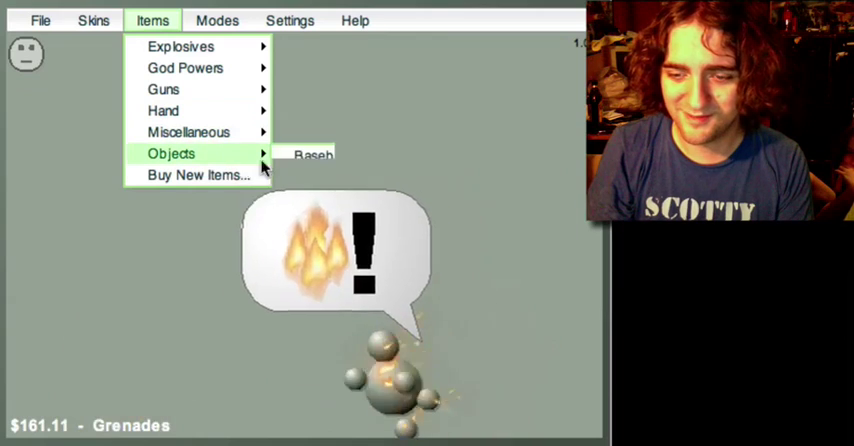
Step: Equip the Fist and punch the burning buddy back and forth across the floor, reaching $320.15
mouse_move(163, 110)
left_click(329, 181)
mouse_move(330, 360)
left_mouse_down()
mouse_move(499, 404)
mouse_move(325, 388)
left_mouse_up()
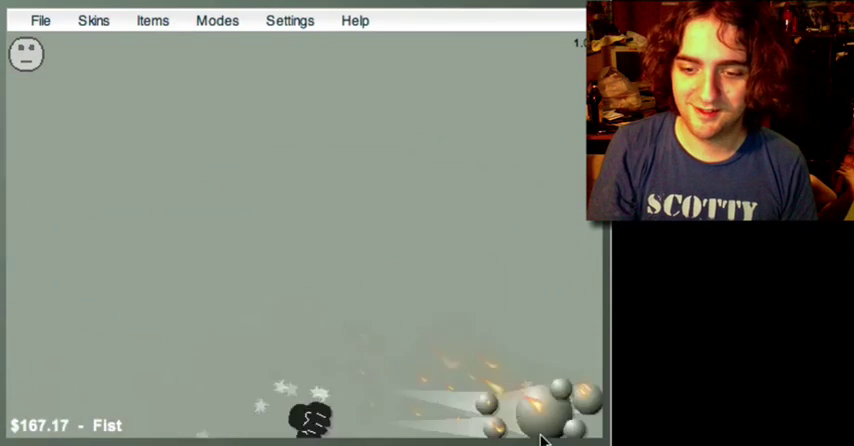
left_click_drag(343, 429, 268, 402)
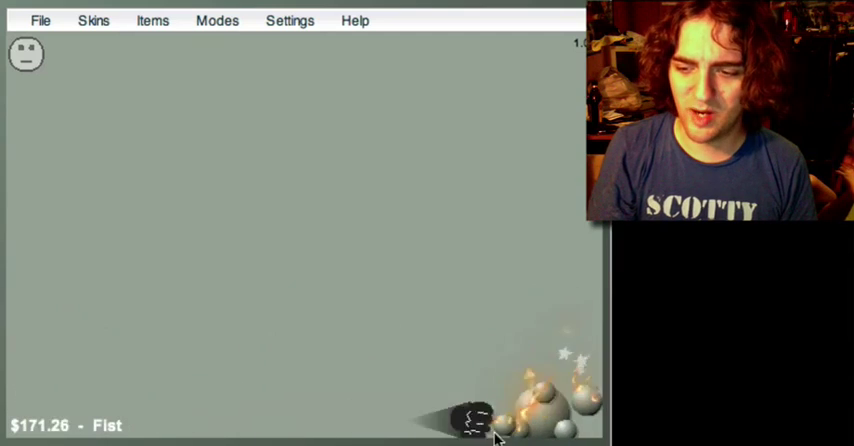
mouse_move(463, 436)
left_mouse_down()
mouse_move(280, 410)
mouse_move(536, 421)
mouse_move(230, 440)
left_mouse_up()
mouse_move(185, 405)
left_mouse_down()
mouse_move(560, 375)
mouse_move(350, 415)
mouse_move(95, 390)
mouse_move(20, 405)
mouse_move(230, 385)
mouse_move(465, 415)
mouse_move(250, 415)
mouse_move(310, 410)
mouse_move(280, 412)
left_mouse_up()
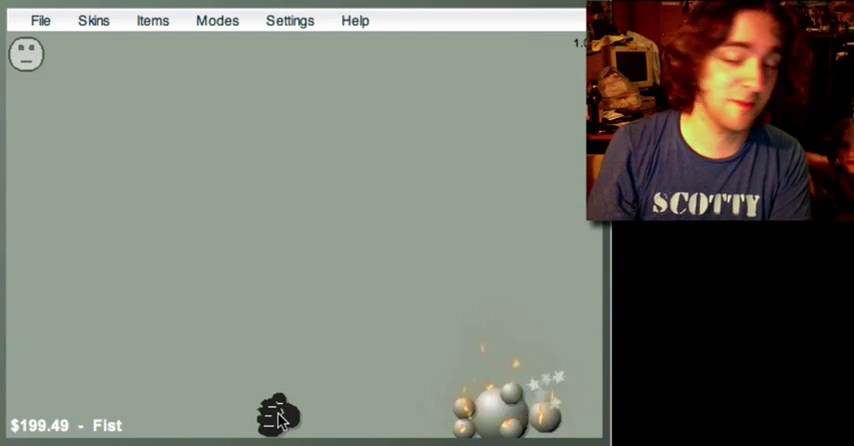
mouse_move(588, 420)
left_mouse_down()
mouse_move(160, 400)
mouse_move(300, 420)
mouse_move(590, 390)
left_mouse_up()
mouse_move(613, 415)
left_mouse_down()
mouse_move(90, 395)
mouse_move(490, 400)
mouse_move(600, 430)
mouse_move(20, 420)
mouse_move(580, 415)
mouse_move(190, 390)
mouse_move(85, 415)
mouse_move(588, 420)
mouse_move(15, 375)
mouse_move(590, 385)
mouse_move(20, 380)
mouse_move(20, 410)
mouse_move(585, 420)
mouse_move(20, 410)
mouse_move(590, 430)
mouse_move(430, 415)
mouse_move(195, 425)
mouse_move(590, 415)
mouse_move(300, 405)
mouse_move(25, 335)
mouse_move(405, 330)
mouse_move(345, 430)
mouse_move(250, 410)
mouse_move(230, 395)
mouse_move(583, 428)
mouse_move(120, 360)
mouse_move(350, 345)
mouse_move(508, 222)
mouse_move(505, 234)
mouse_move(400, 192)
mouse_move(120, 175)
mouse_move(160, 292)
mouse_move(385, 318)
left_mouse_up()
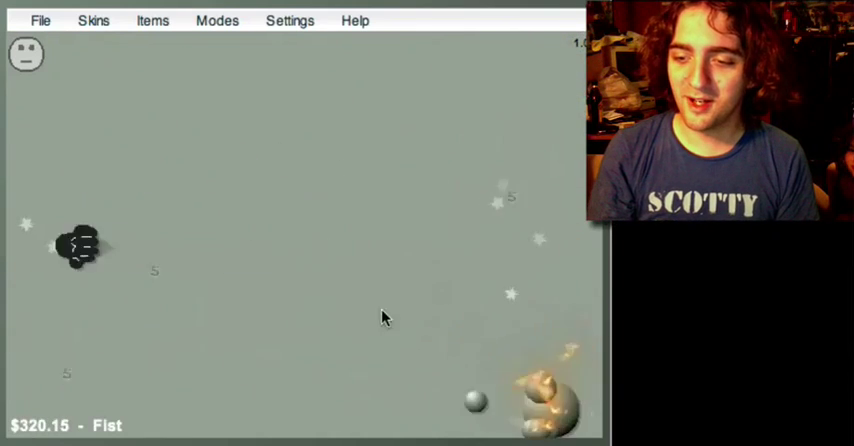
Step: Equip the Fire Hose and spray the burning buddy into the left corner, reaching $365.51
left_click(153, 20)
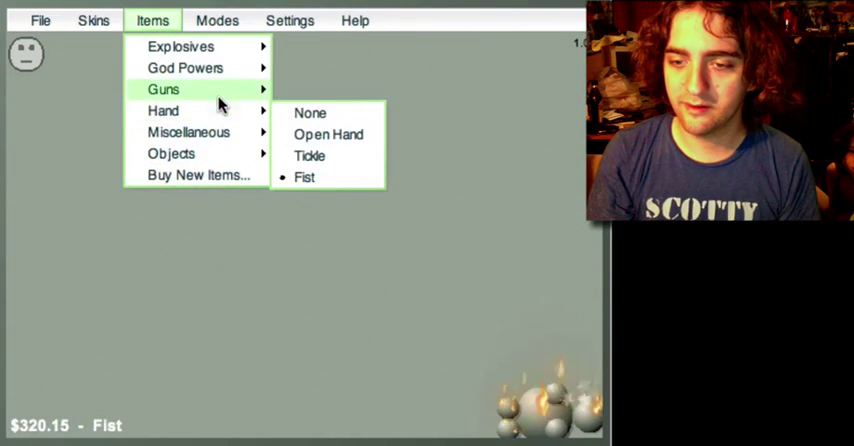
mouse_move(189, 132)
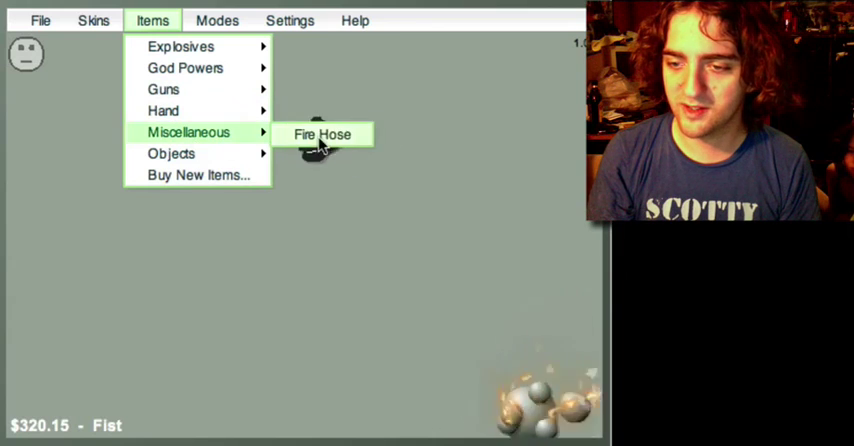
left_click(318, 134)
left_click_drag(268, 320, 134, 367)
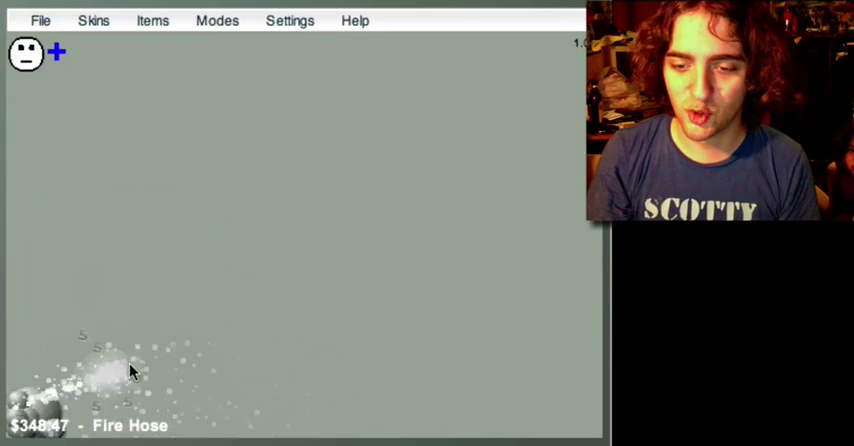
left_click_drag(128, 375, 113, 383)
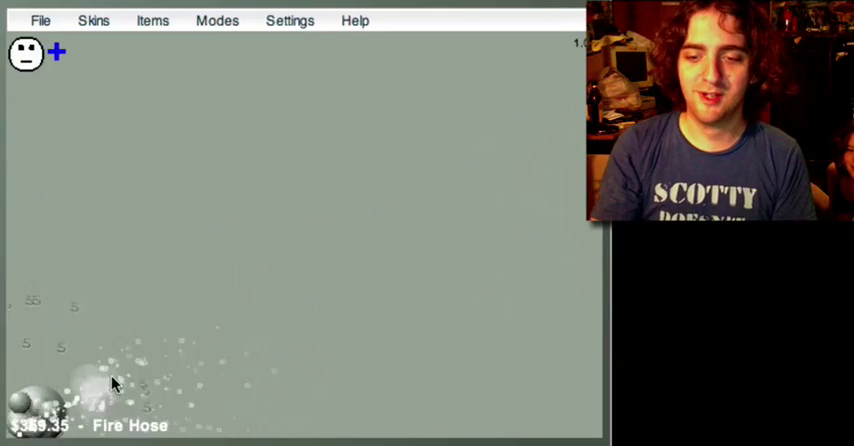
left_click(152, 20)
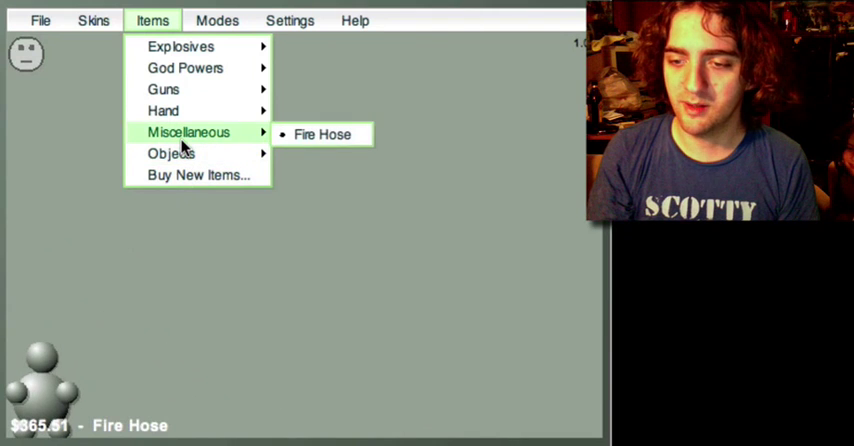
Step: Select the Radio in the item store, buy it for $320 leaving $45.51, then close the store
left_click(185, 175)
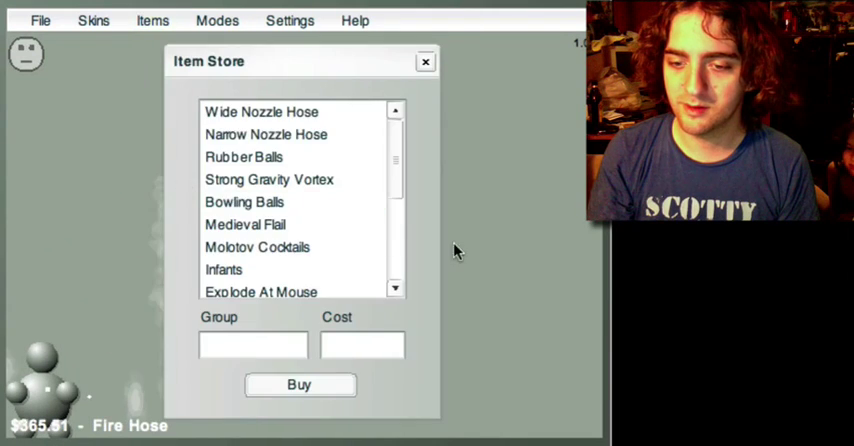
left_click_drag(394, 140, 389, 300)
left_click(224, 270)
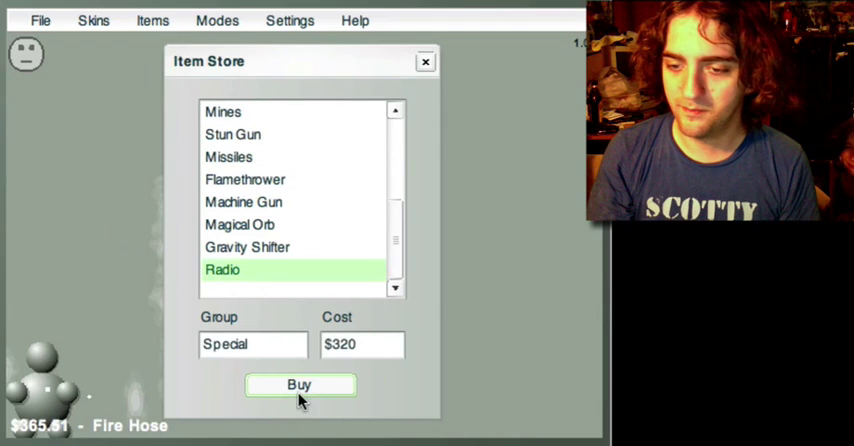
left_click(302, 388)
left_click(425, 61)
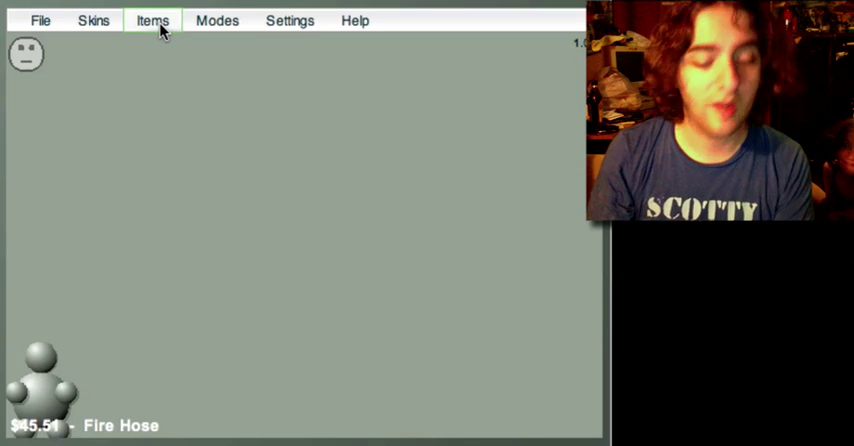
Step: Equip the Radio from the Special items and set it on the floor beside the buddy
left_click(160, 24)
mouse_move(163, 111)
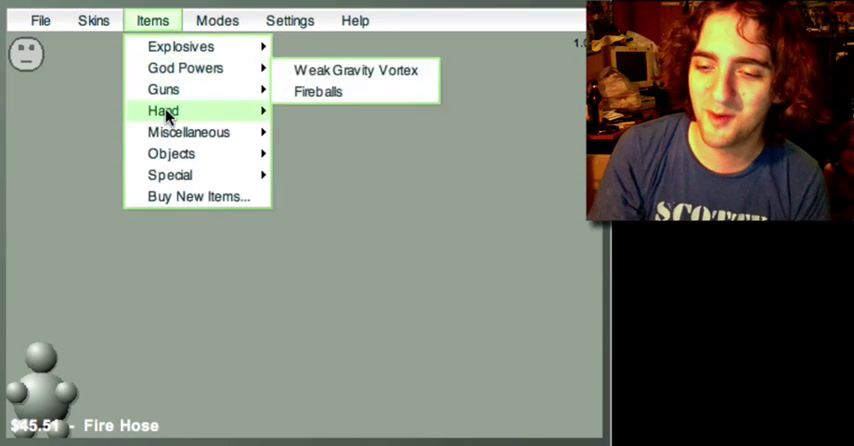
left_click(308, 176)
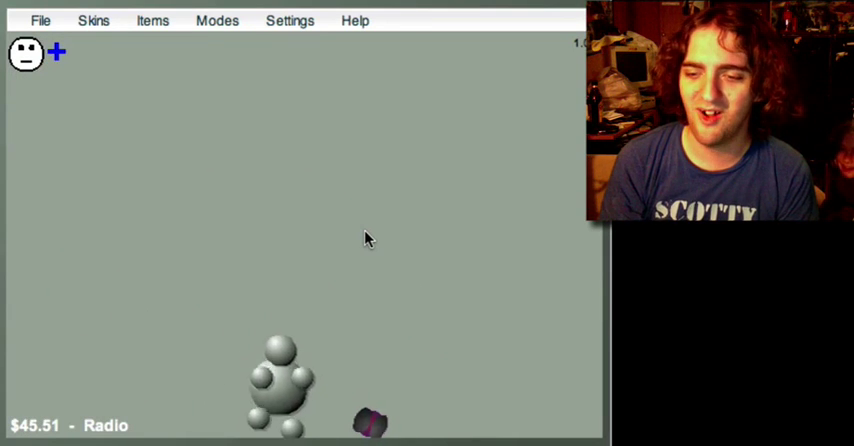
left_click(152, 20)
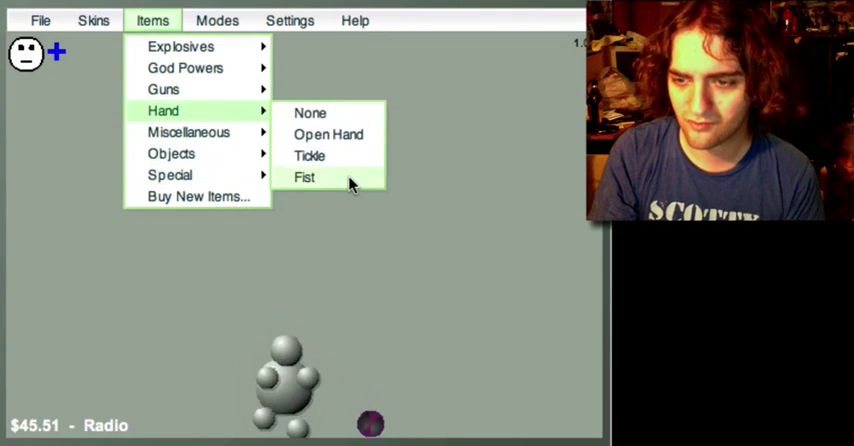
Step: Equip the Fist and punch the buddy around near the radio, raising money to $49.53
left_click(349, 177)
left_click_drag(390, 320, 300, 340)
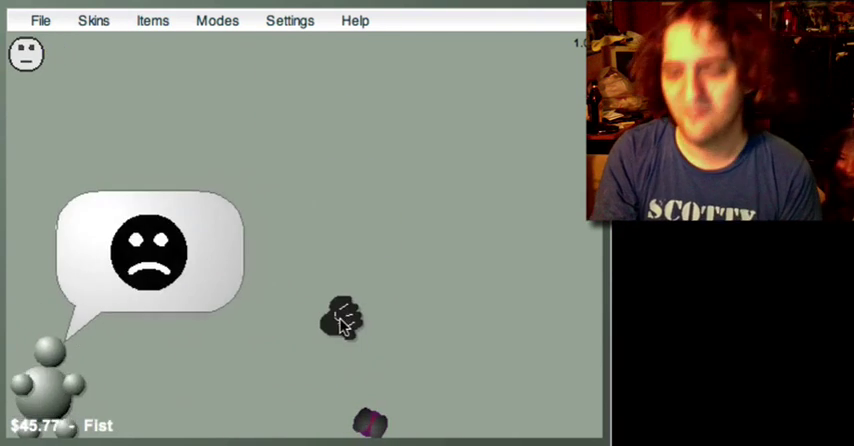
mouse_move(20, 395)
left_mouse_down()
mouse_move(570, 340)
mouse_move(395, 420)
mouse_move(425, 100)
mouse_move(300, 230)
mouse_move(458, 250)
left_mouse_up()
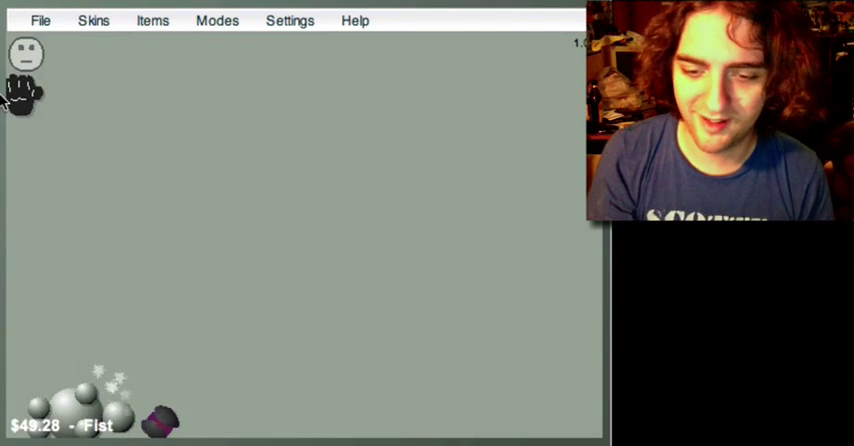
mouse_move(30, 90)
left_mouse_down()
mouse_move(180, 315)
mouse_move(215, 140)
mouse_move(150, 310)
left_mouse_up()
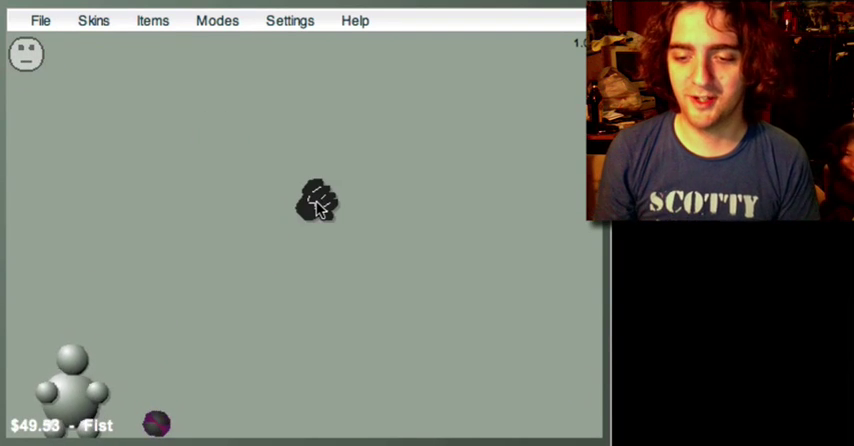